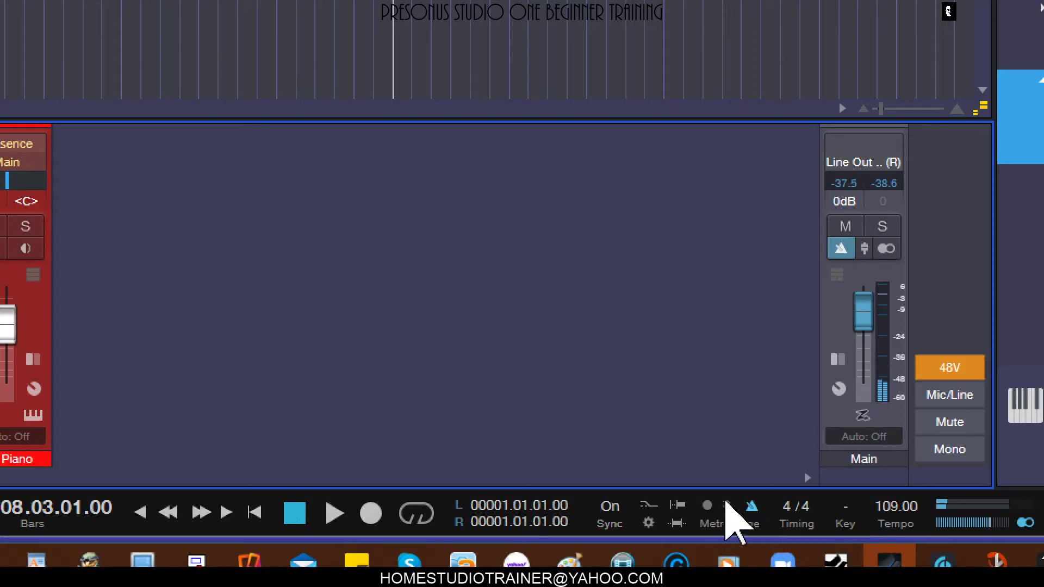
# - Open the metronome setup and play the song briefly to hear the current click
pyautogui.click(729, 506)
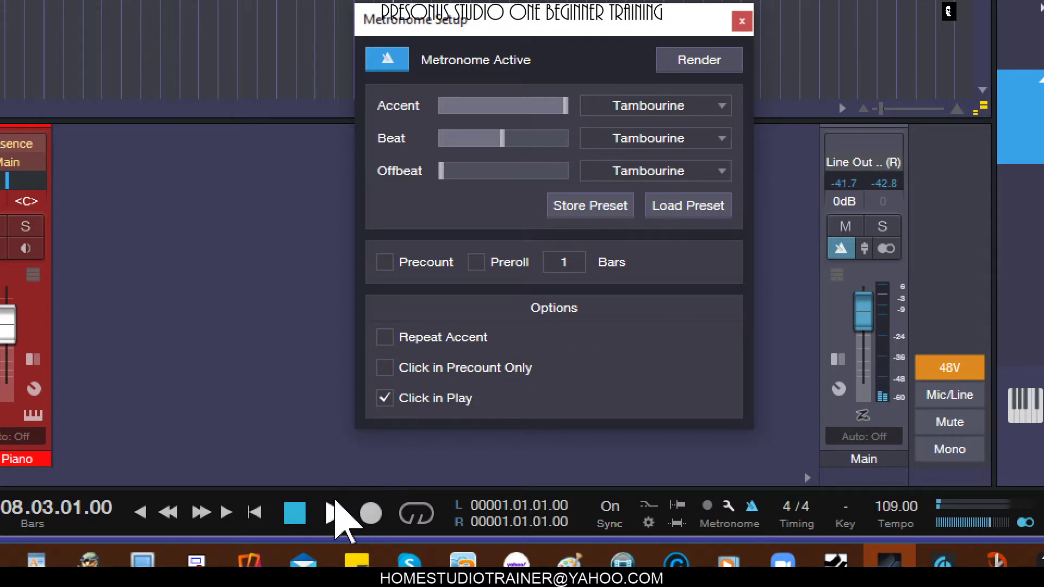
pyautogui.click(331, 509)
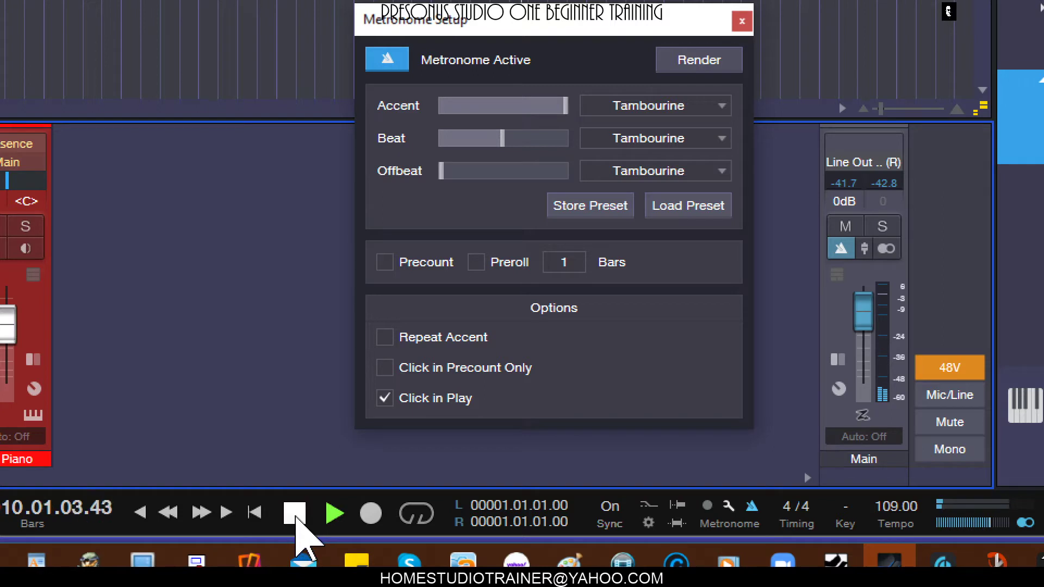
pyautogui.click(295, 513)
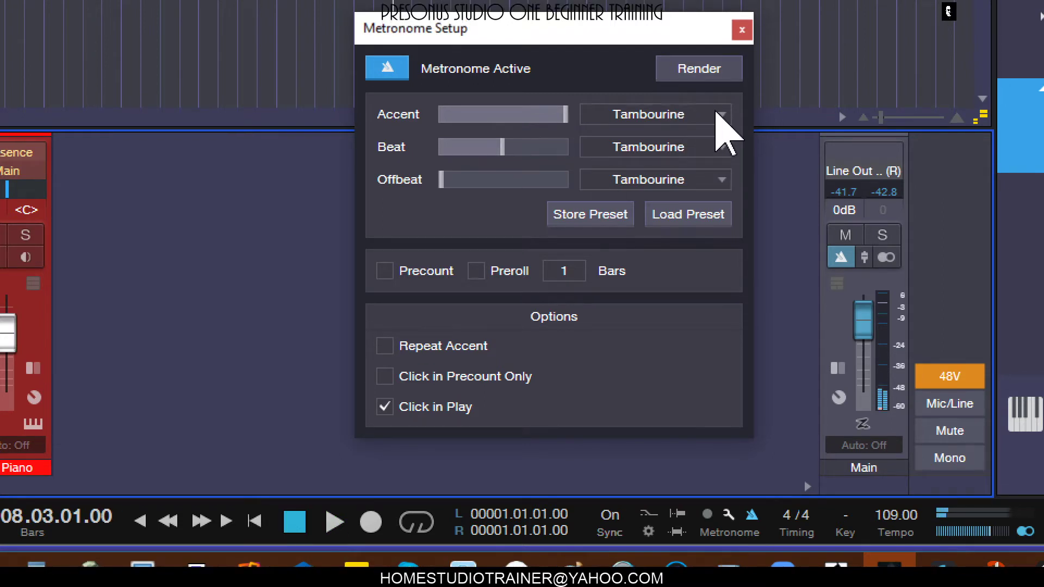
# - Review the available click sounds for Accent, Beat and Offbeat, and the dialog for storing a metronome preset, without changing anything
pyautogui.click(718, 112)
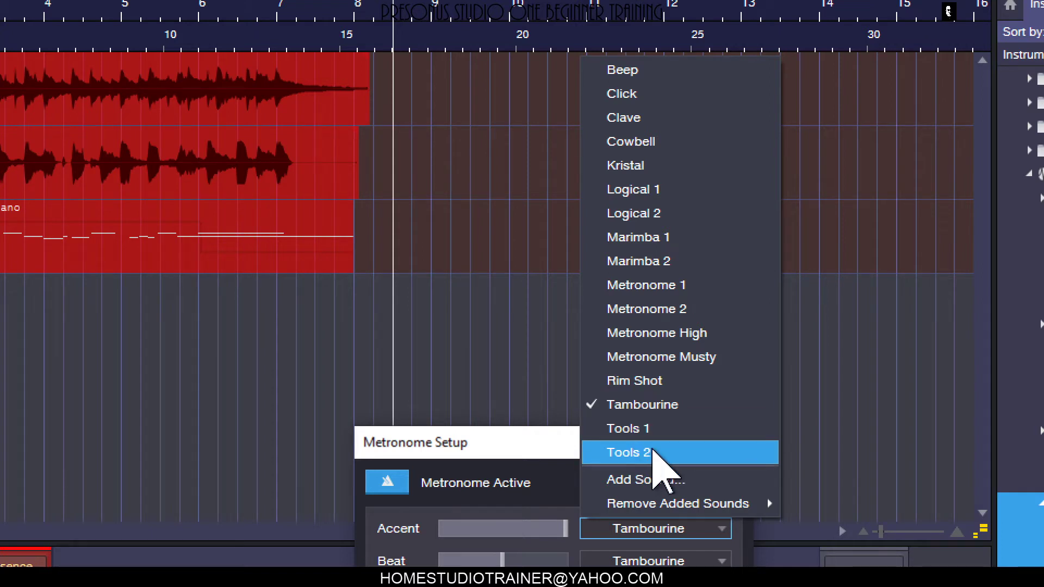
pyautogui.click(546, 497)
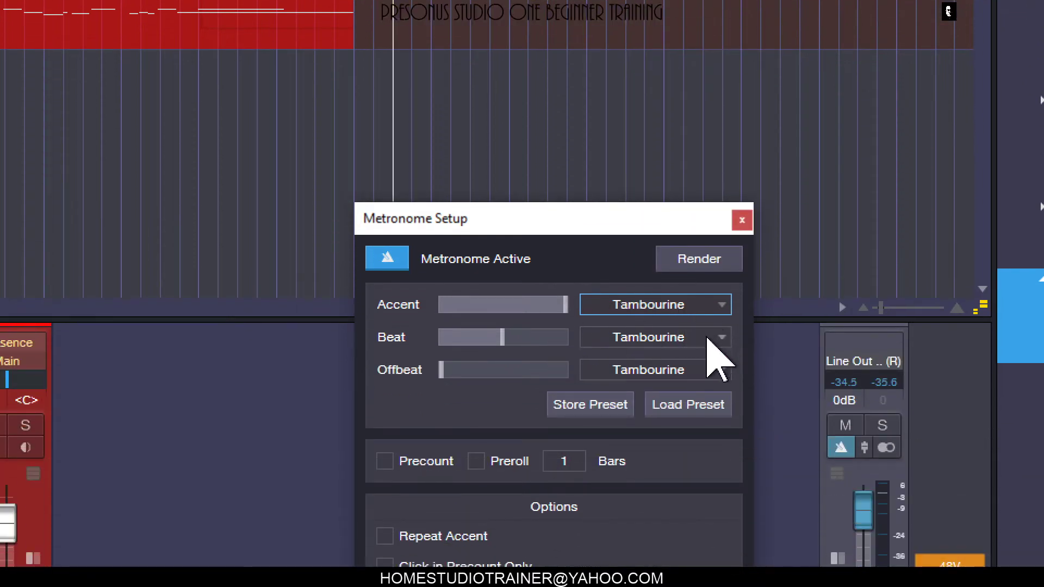
pyautogui.click(713, 334)
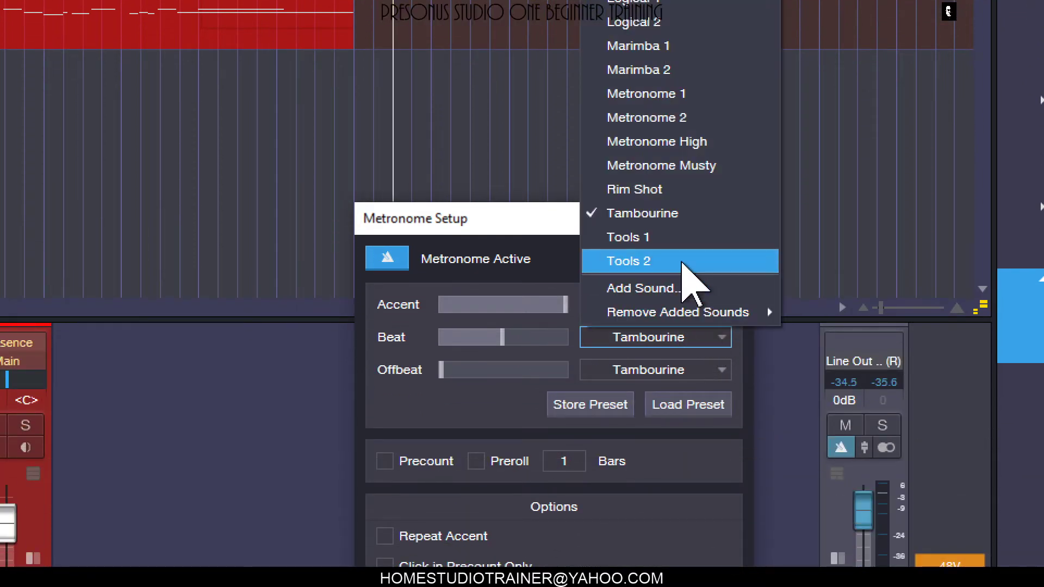
pyautogui.click(723, 369)
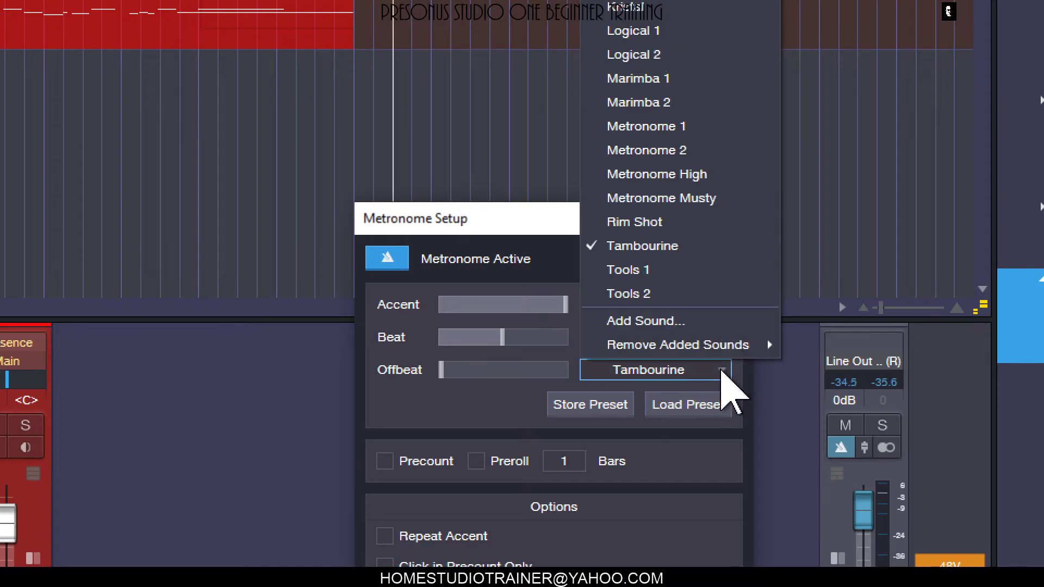
pyautogui.click(627, 545)
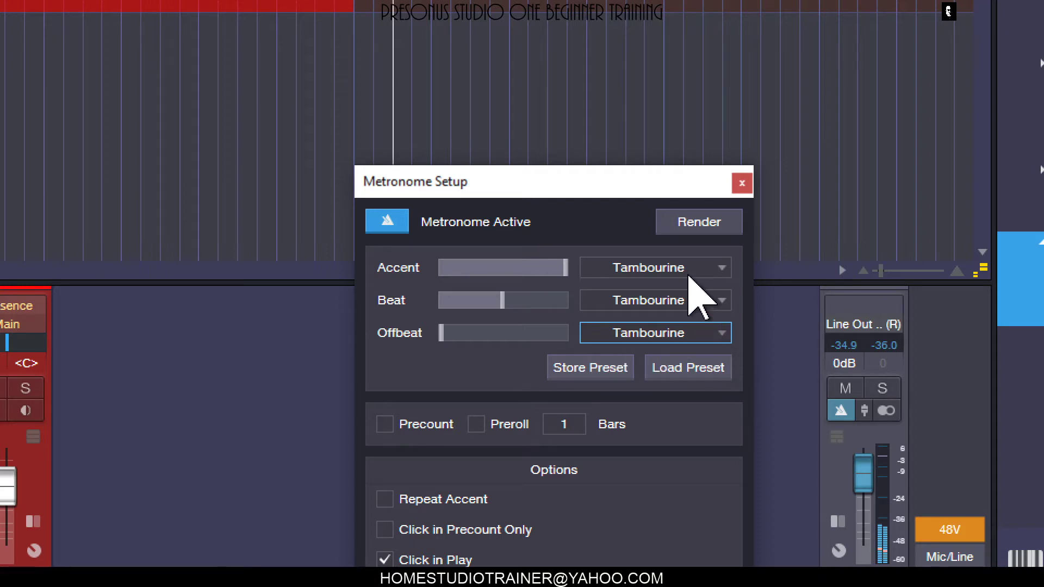
pyautogui.click(613, 366)
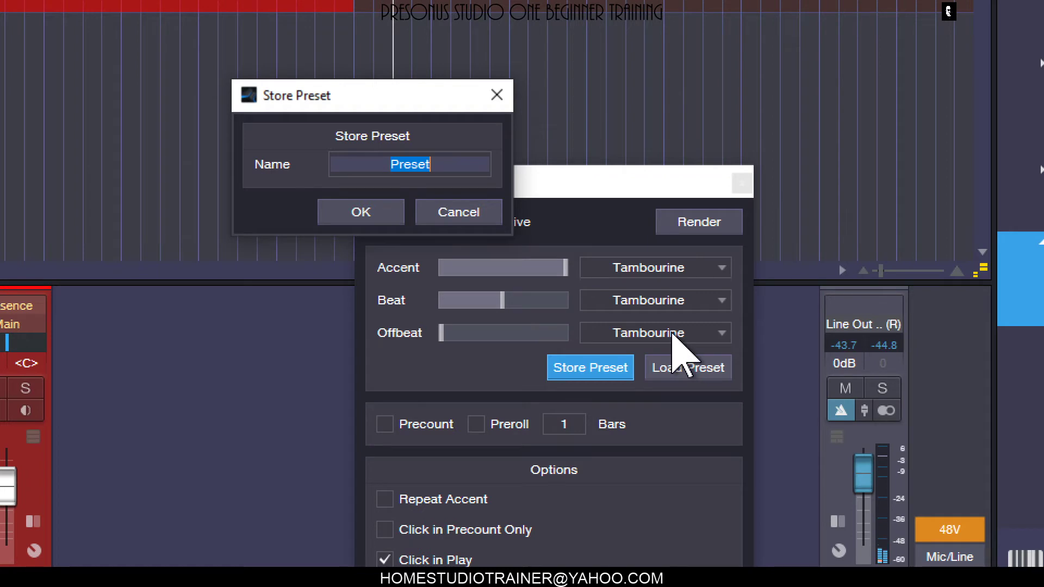
pyautogui.click(476, 216)
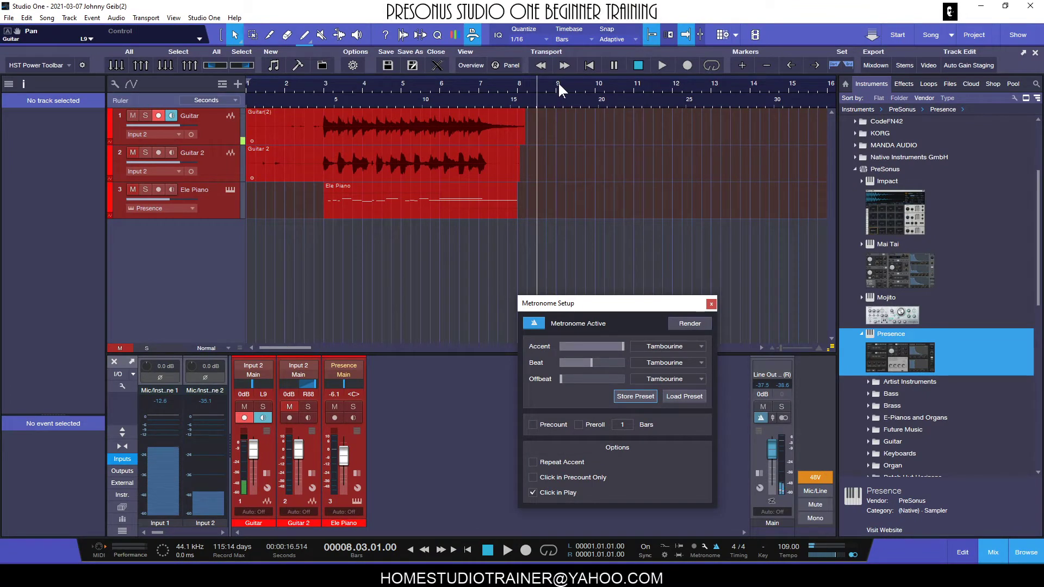
# - Place the playback cursor at bar 9, past the recorded events, and listen to the metronome alone from there
pyautogui.moveTo(557, 81); pyautogui.dragTo(545, 105)
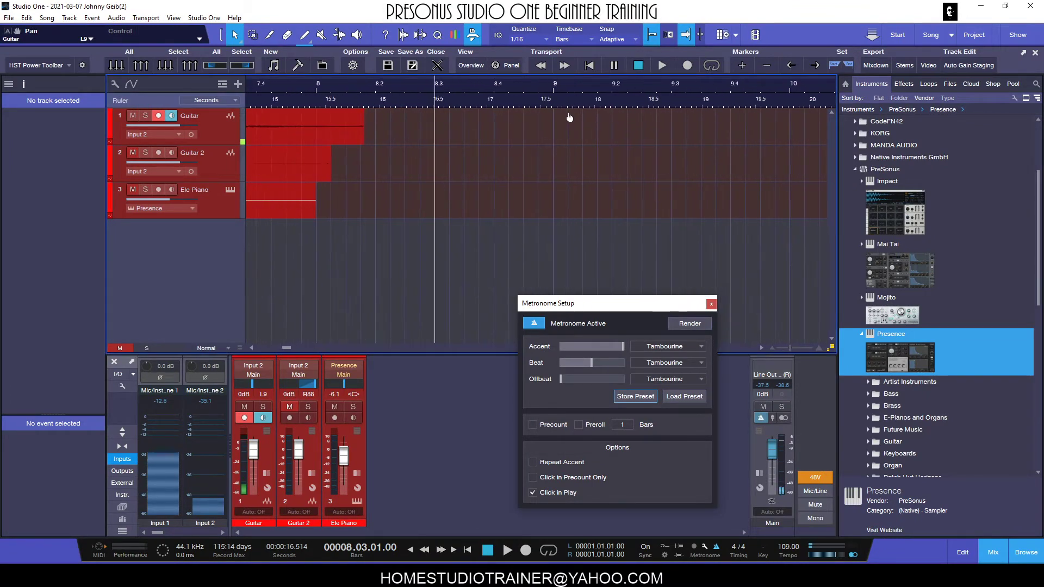
pyautogui.click(553, 83)
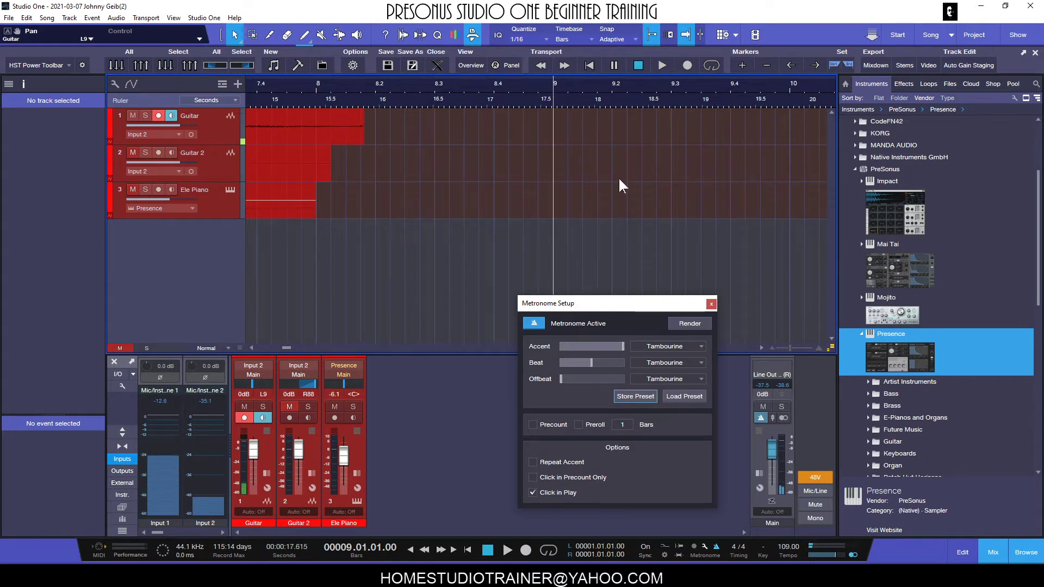
pyautogui.moveTo(613, 299); pyautogui.dragTo(666, 257)
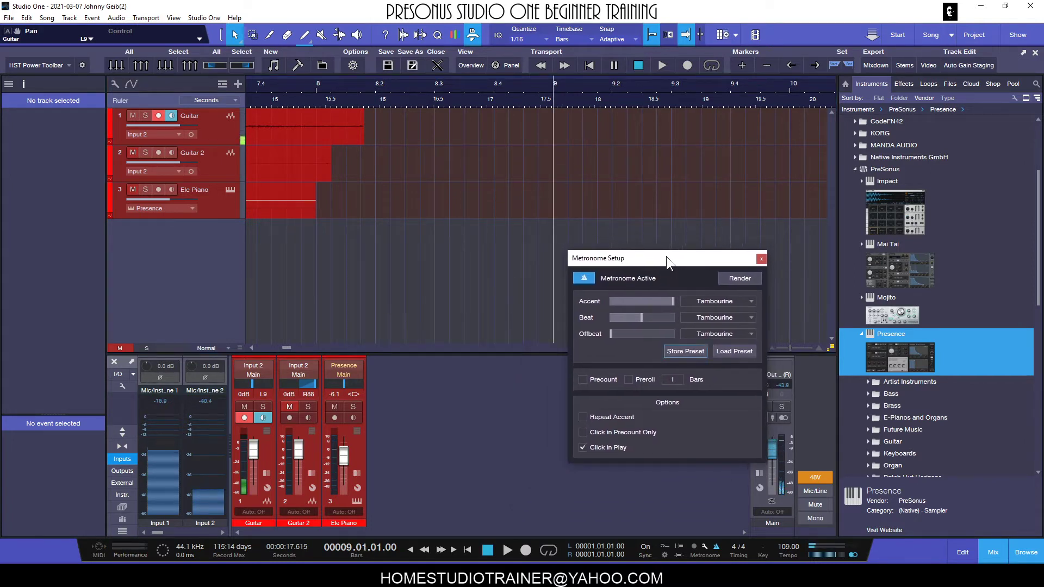
pyautogui.click(507, 546)
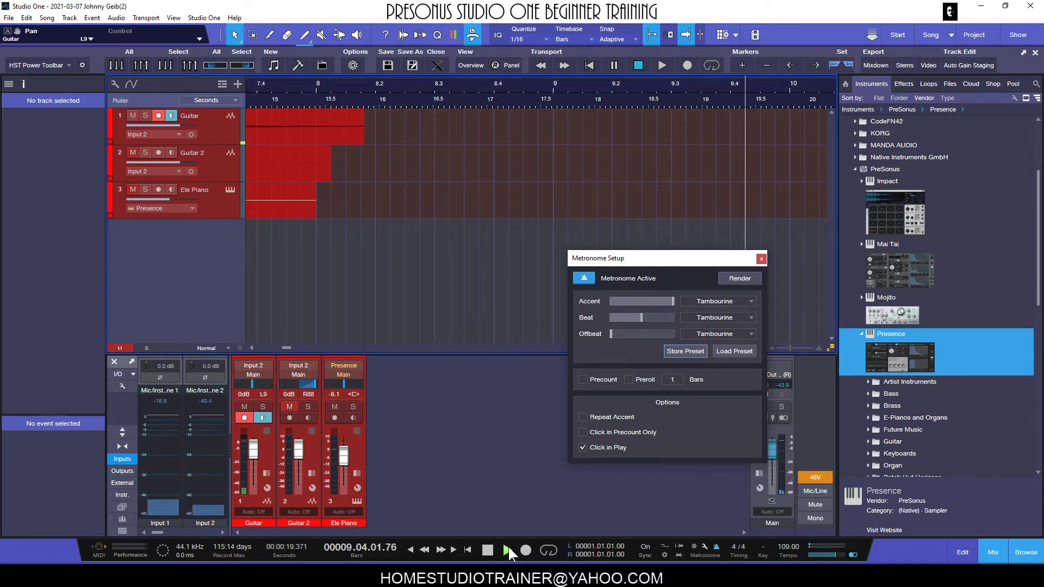
pyautogui.click(489, 550)
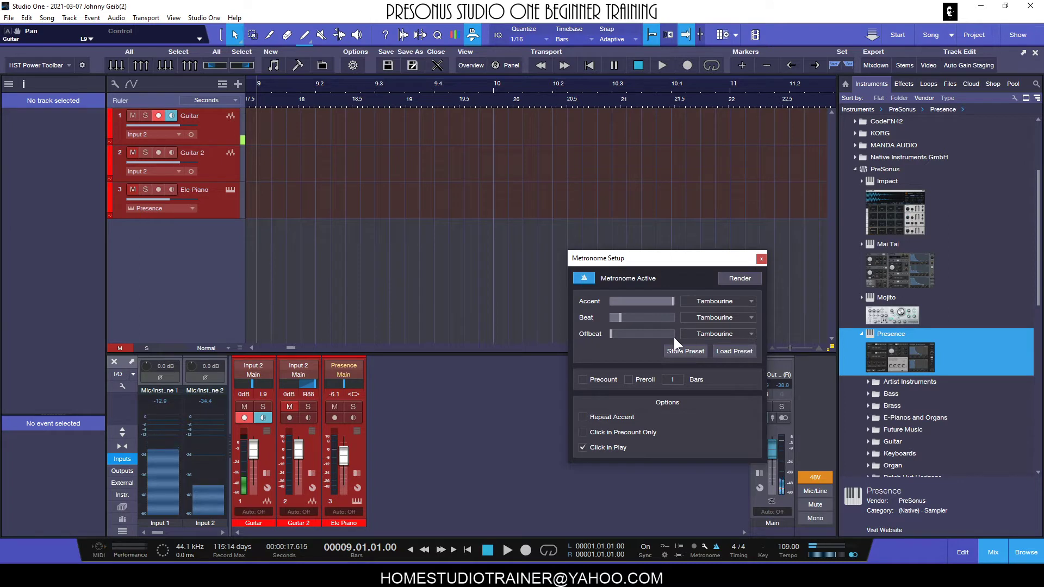
# - Audition the metronome from bar 9 and lower the Offbeat level to about 15 percent of its range
pyautogui.press('space')
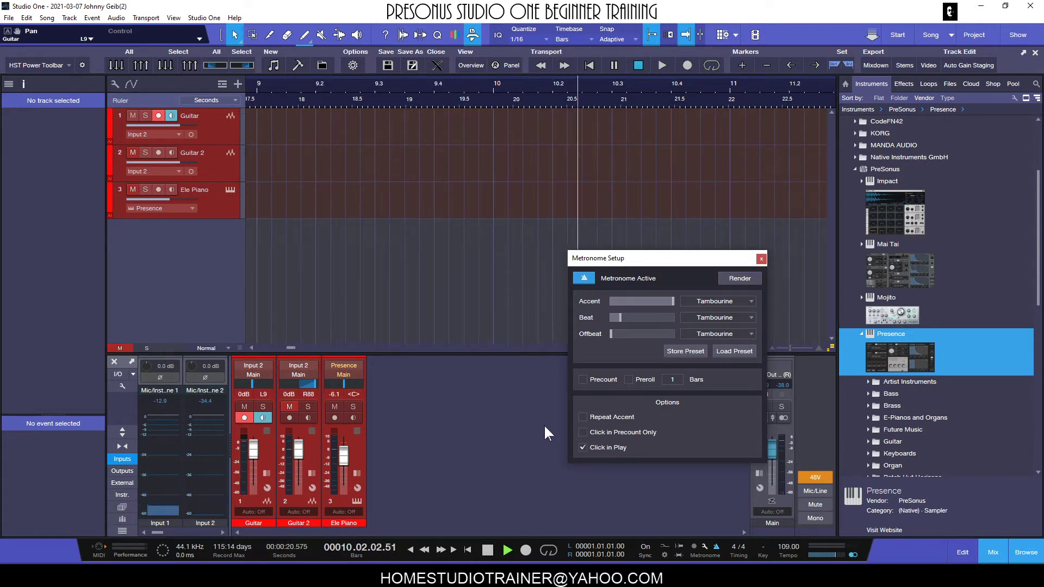
pyautogui.press('space')
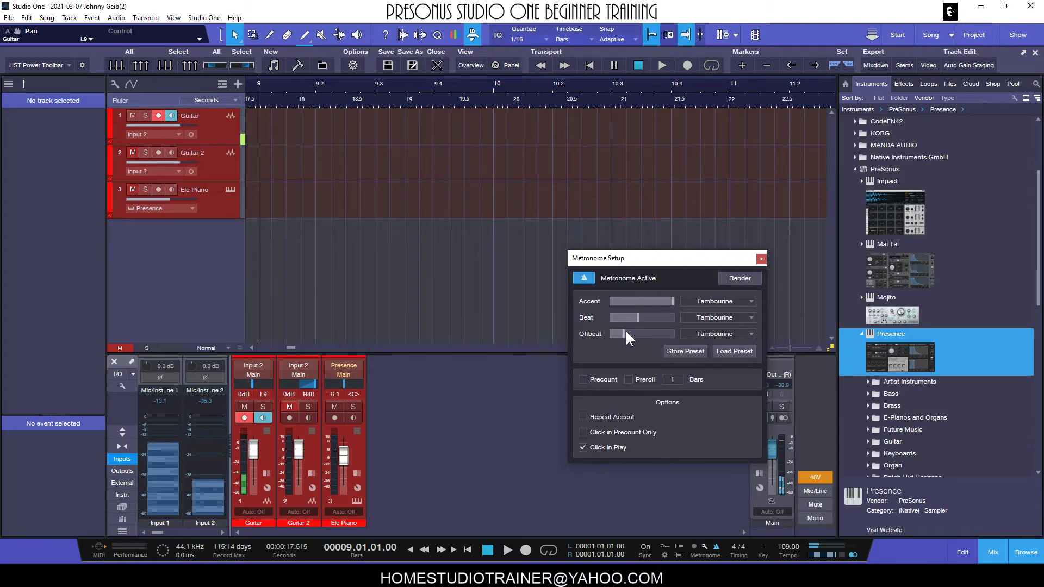
pyautogui.press('space')
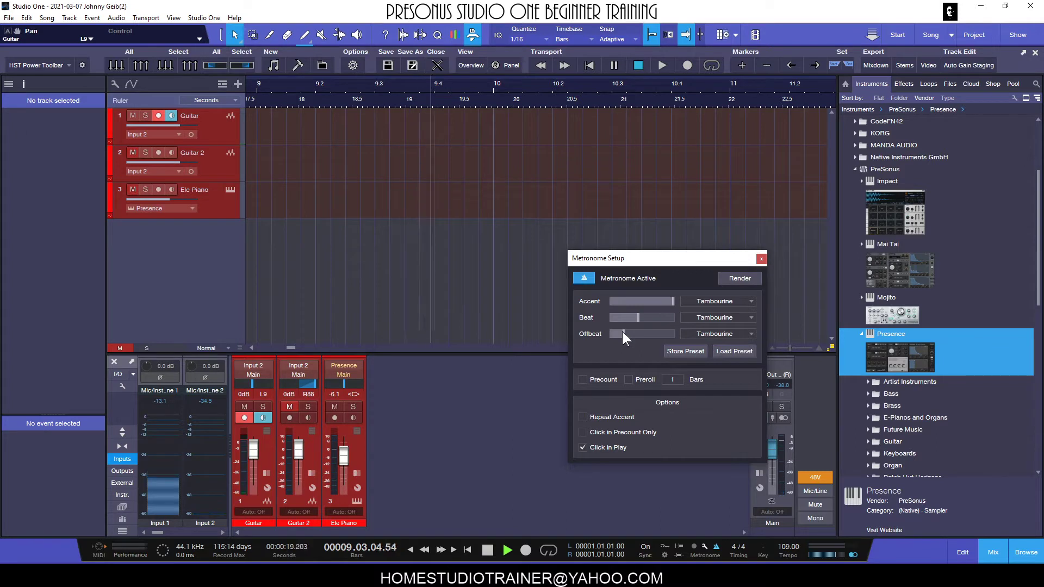
pyautogui.moveTo(623, 332); pyautogui.dragTo(618, 334)
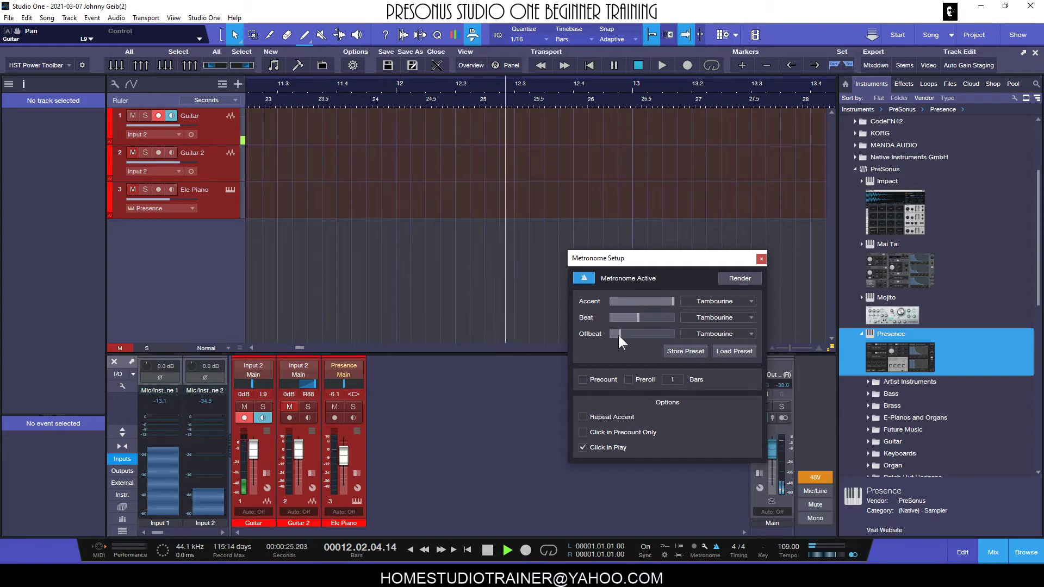
pyautogui.press('space')
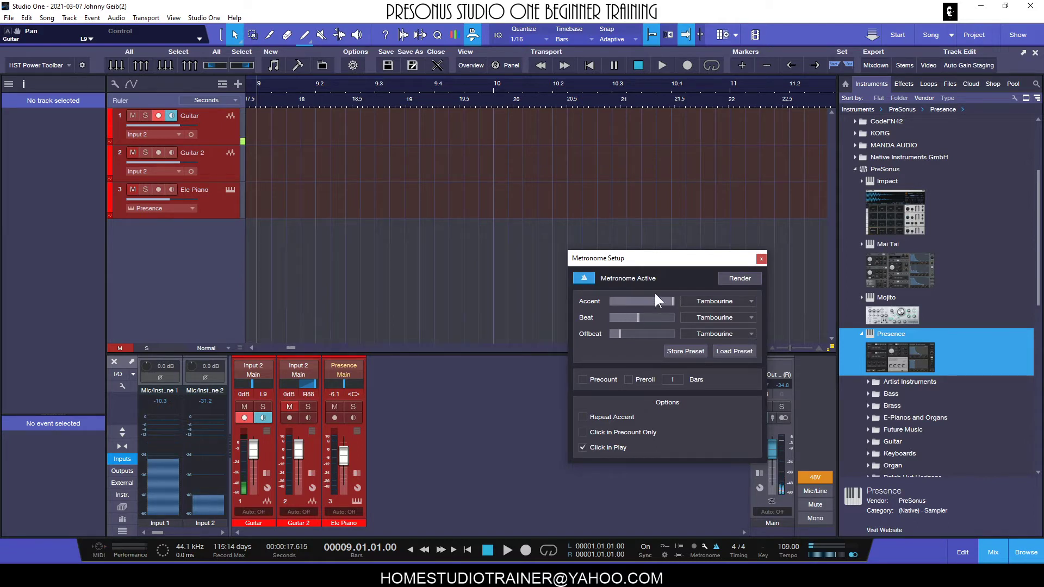
# - Disarm the Guitar track for recording and place the playback cursor just before bar 3
pyautogui.moveTo(691, 265); pyautogui.dragTo(630, 309)
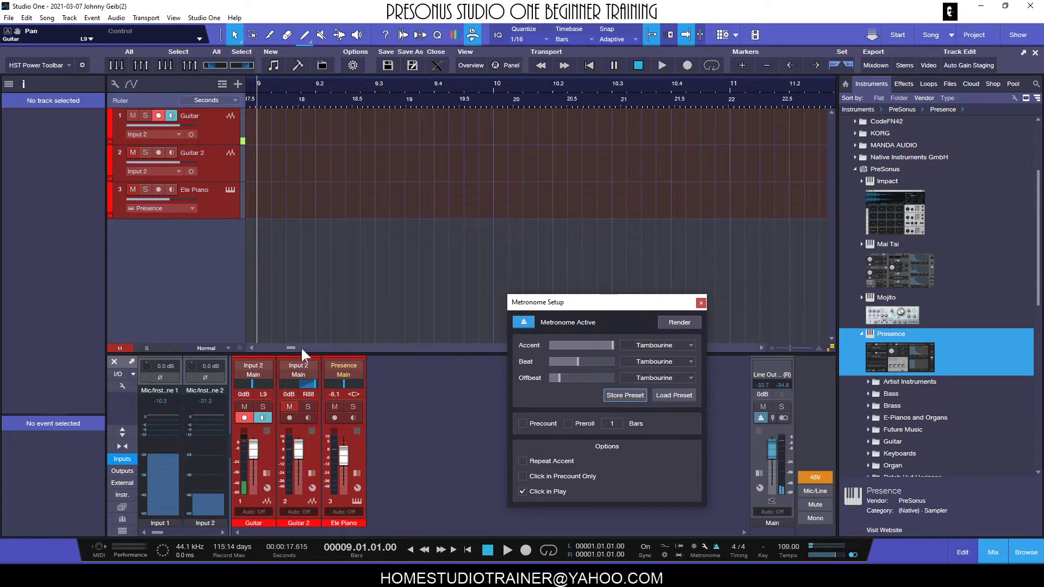
pyautogui.moveTo(291, 348); pyautogui.dragTo(255, 348)
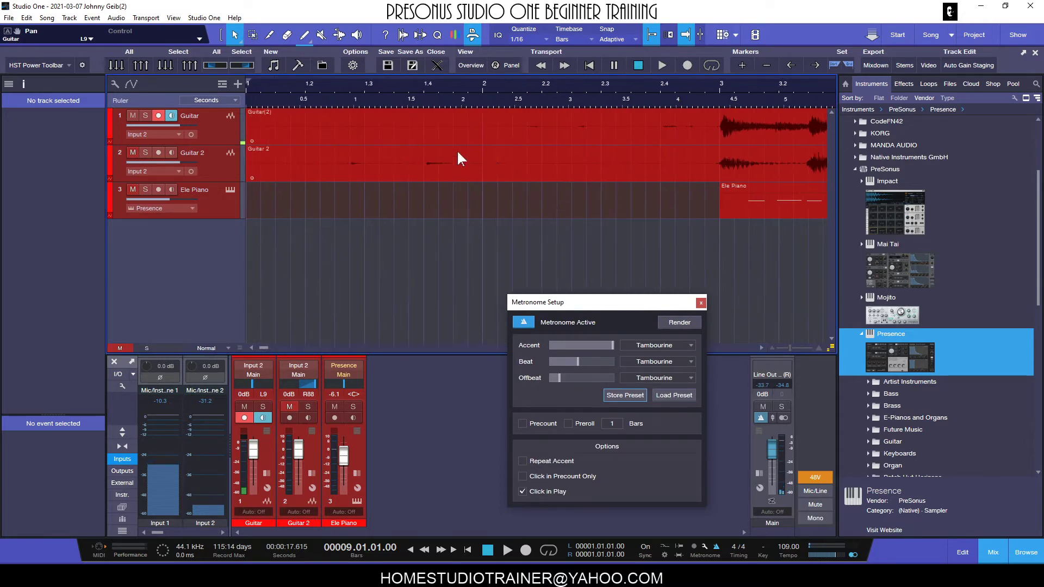
pyautogui.moveTo(514, 84); pyautogui.dragTo(529, 68)
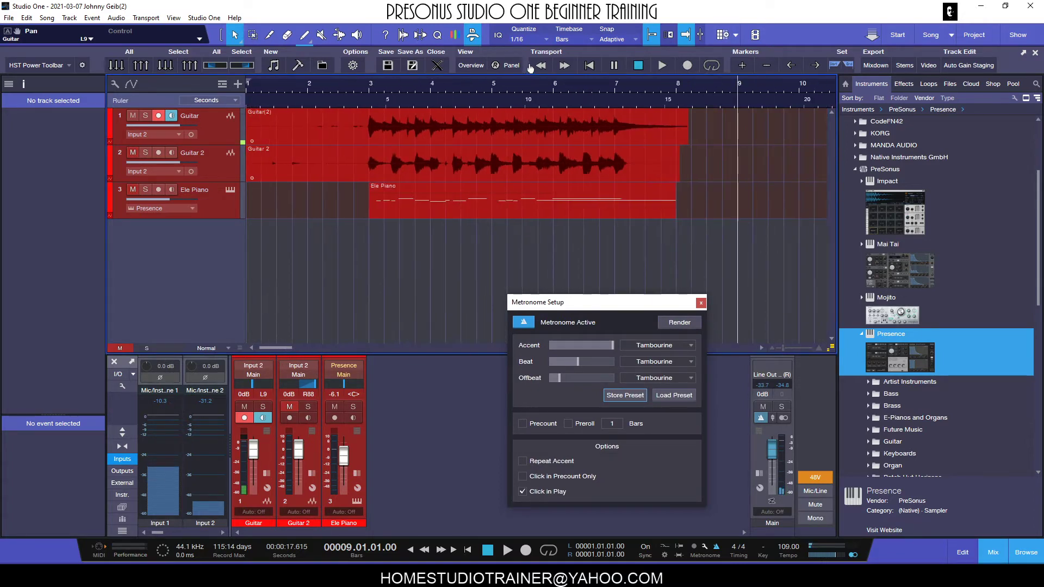
pyautogui.click(158, 115)
pyautogui.click(359, 83)
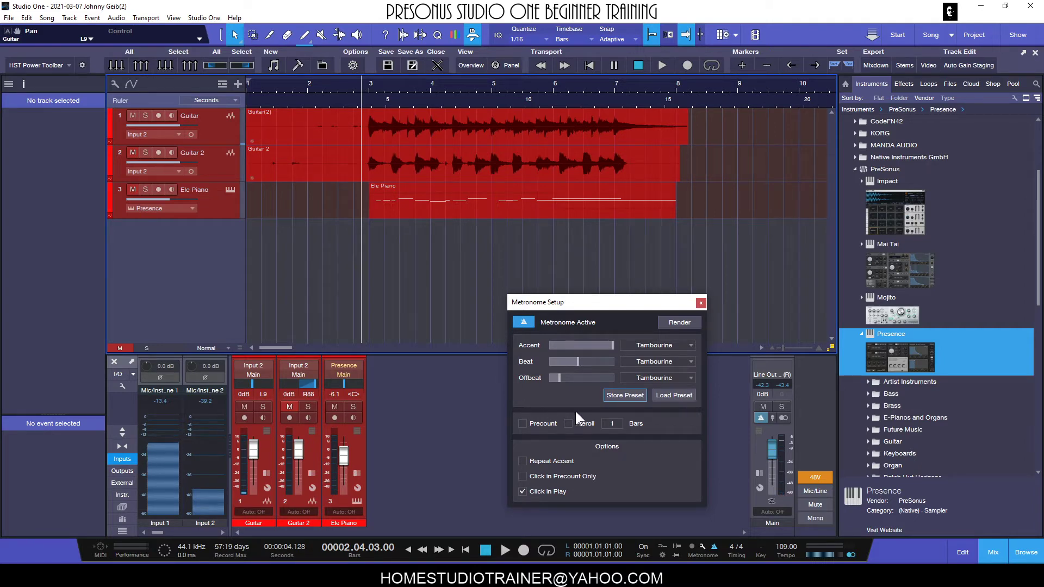
# - Play the song from just before bar 3 and turn off the metronome click on the Main output channel
pyautogui.press('space')
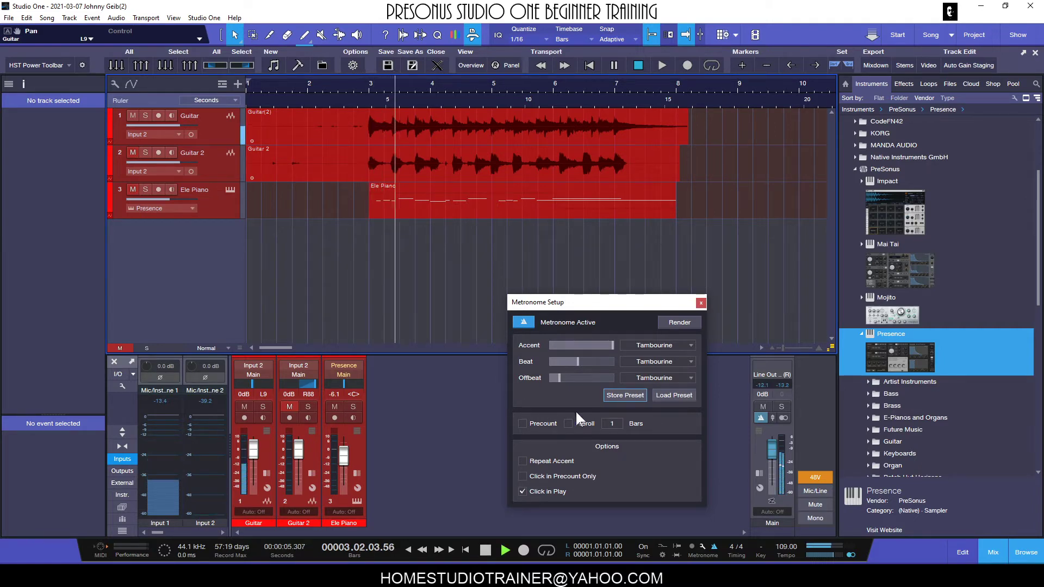
pyautogui.click(760, 418)
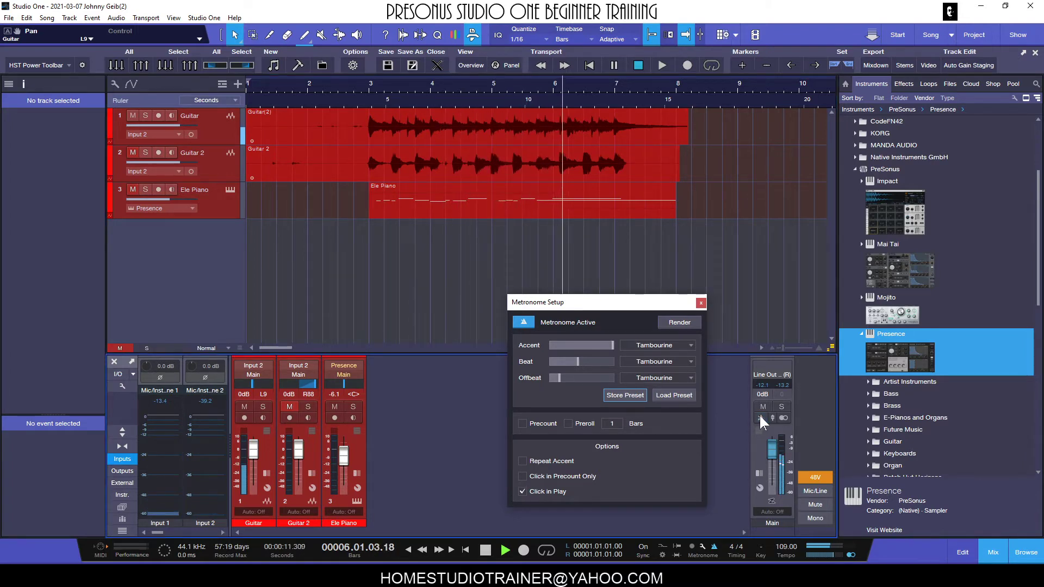
pyautogui.press('space')
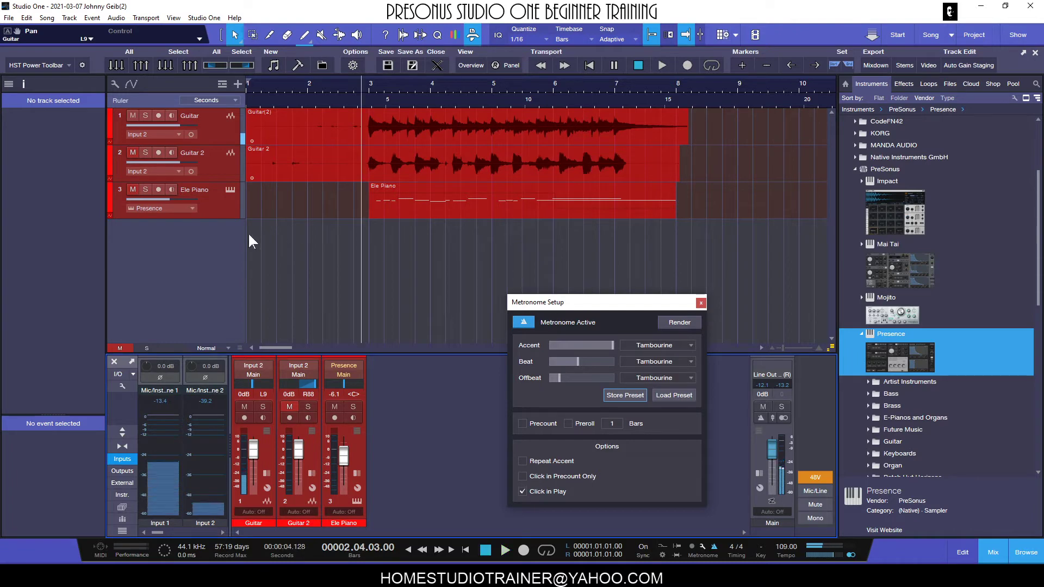
# - Unmute Ele Piano and Guitar 2, and play the song while muting and unmuting the guitar tracks to compare the parts
pyautogui.click(133, 190)
pyautogui.click(134, 153)
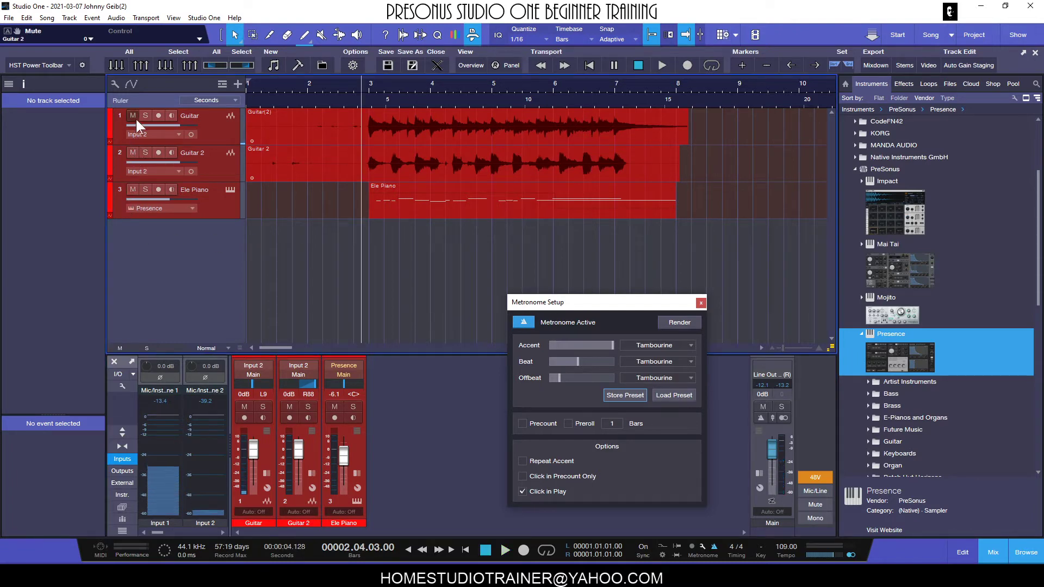
pyautogui.click(134, 115)
pyautogui.press('space')
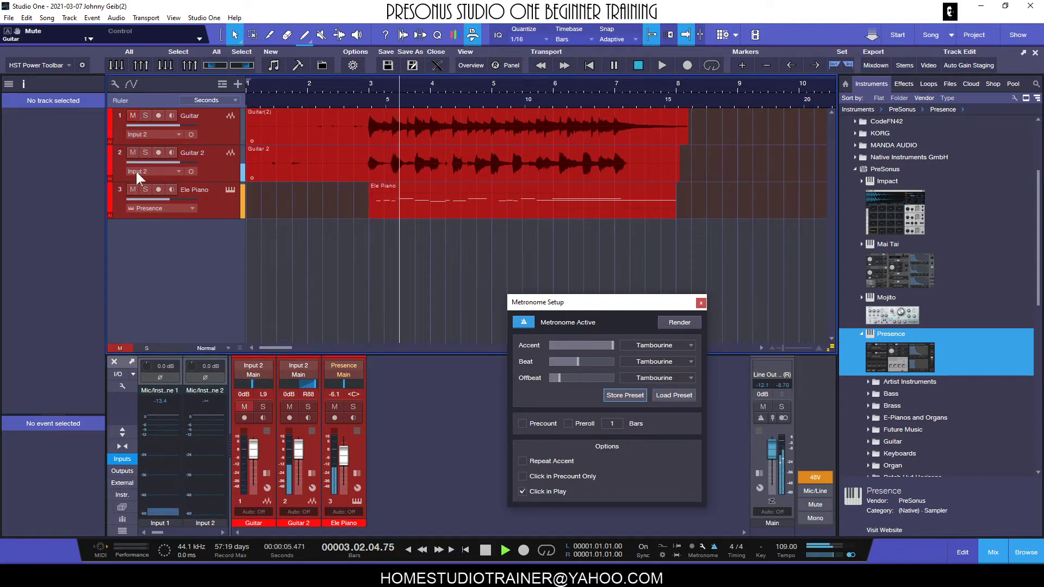
pyautogui.click(129, 116)
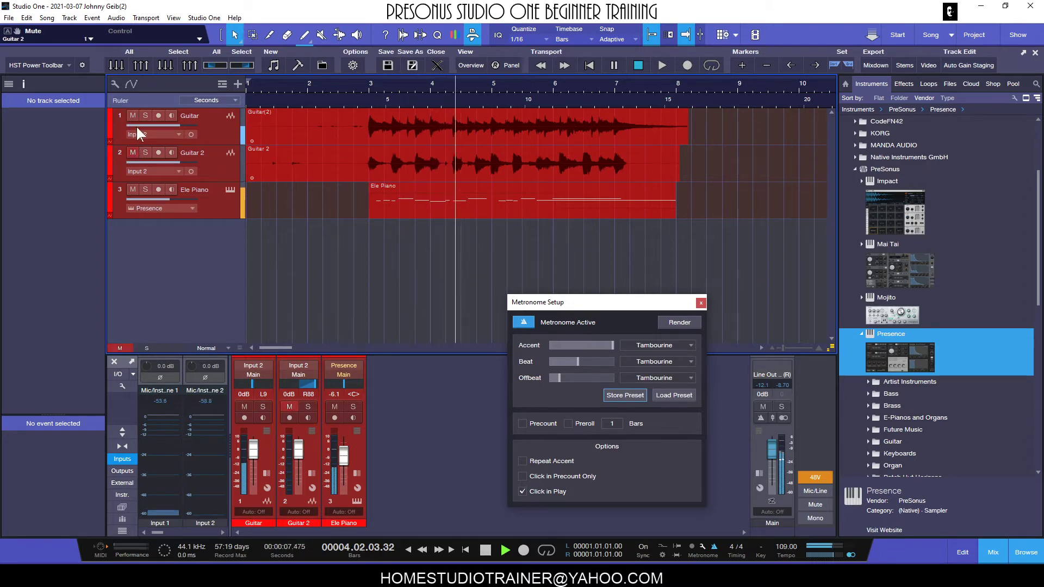
pyautogui.click(131, 117)
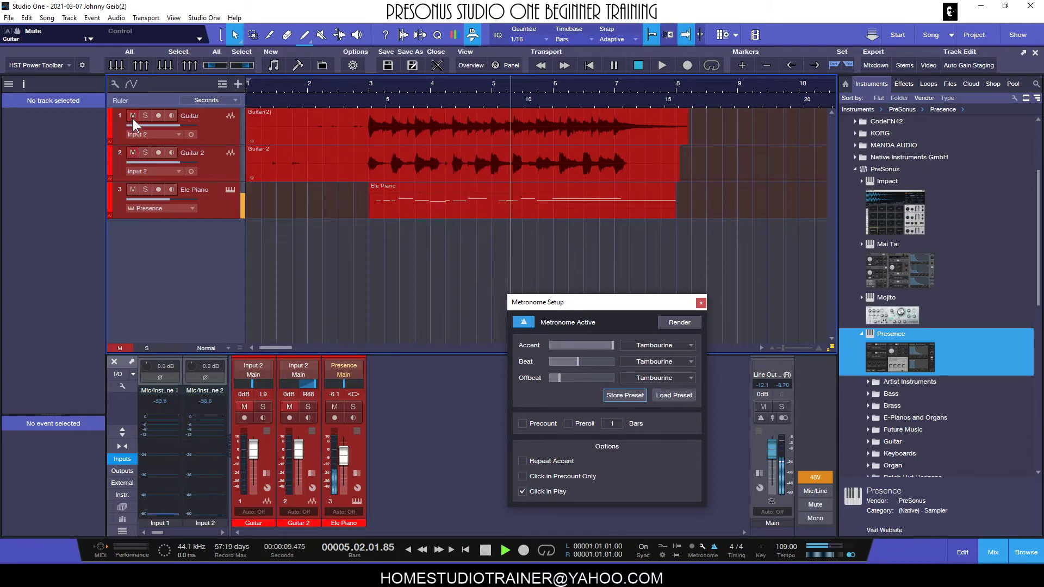
pyautogui.click(131, 117)
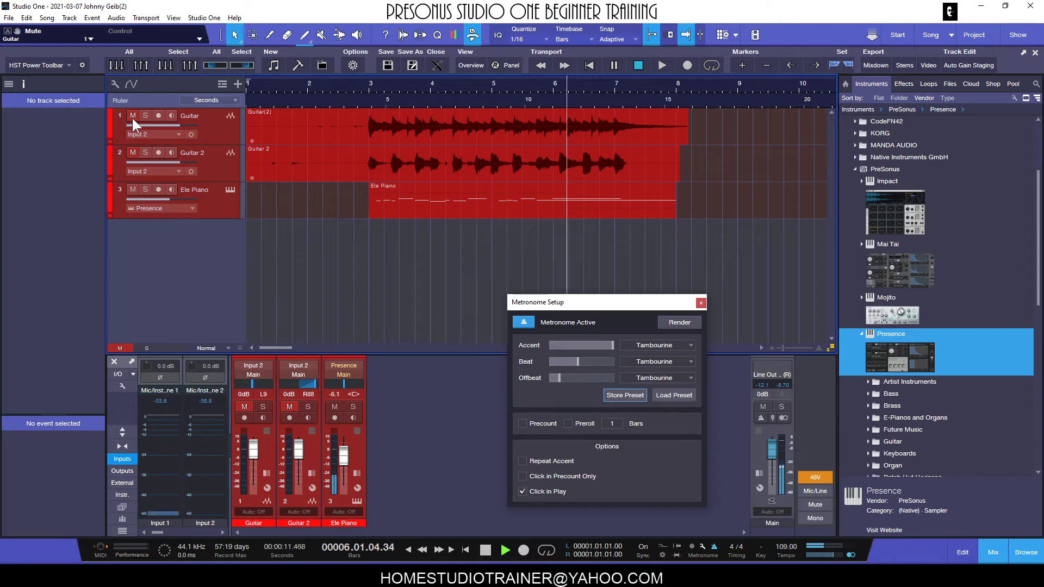
pyautogui.press('space')
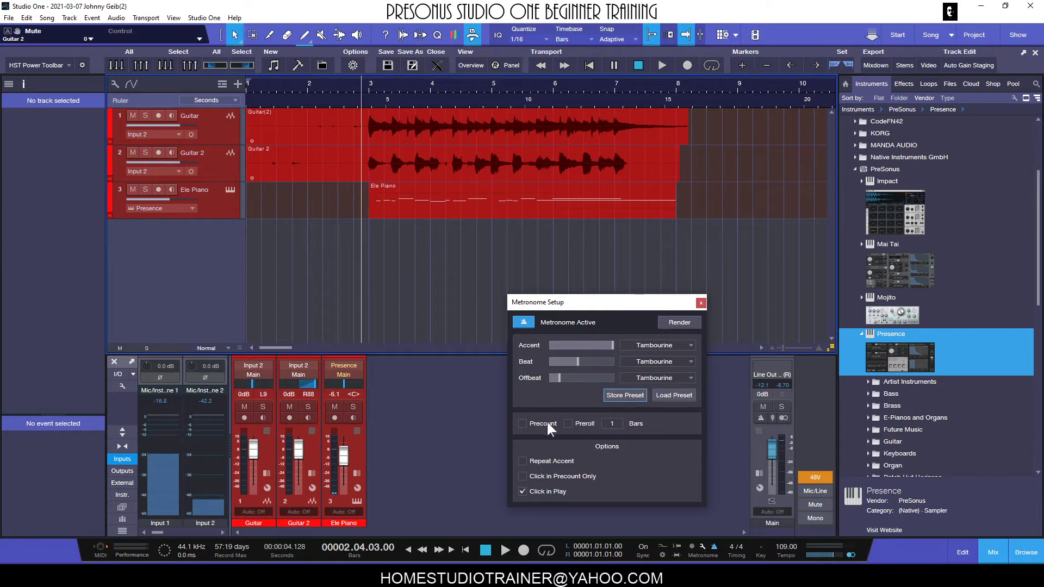
# - Set the arrangement's track height to Medium and show the tracks from the first one
pyautogui.moveTo(240, 348); pyautogui.dragTo(242, 370)
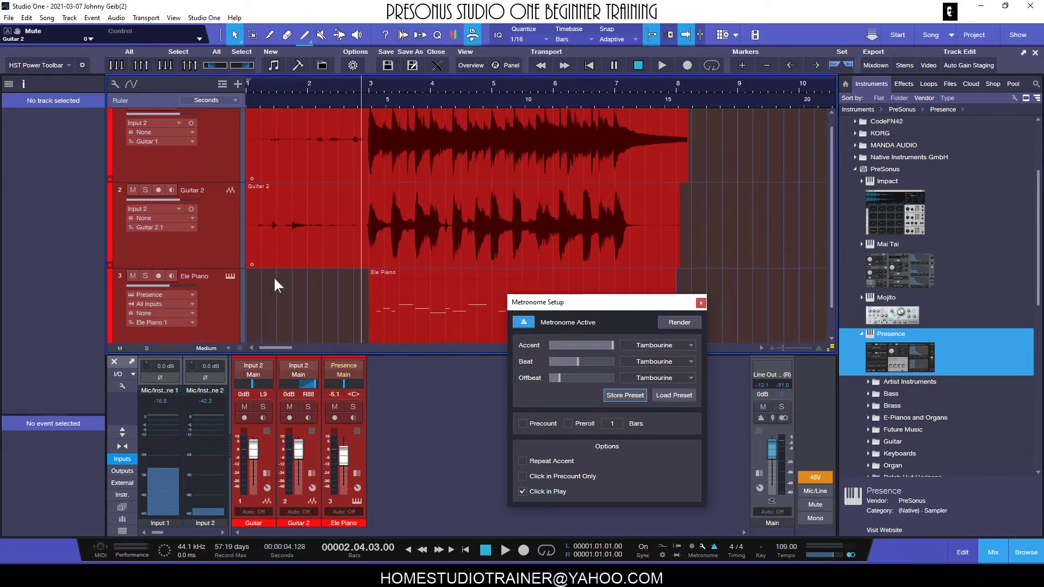
pyautogui.scroll(1, 475, 164)
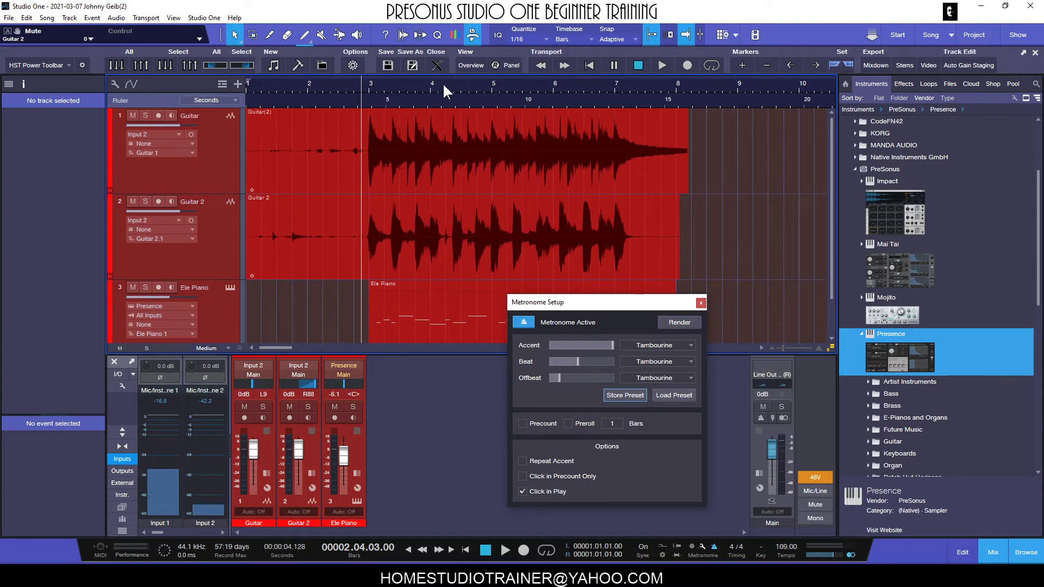
# - Place the playback cursor at the start of bar 4 in the arrangement
pyautogui.moveTo(443, 83); pyautogui.dragTo(517, 86)
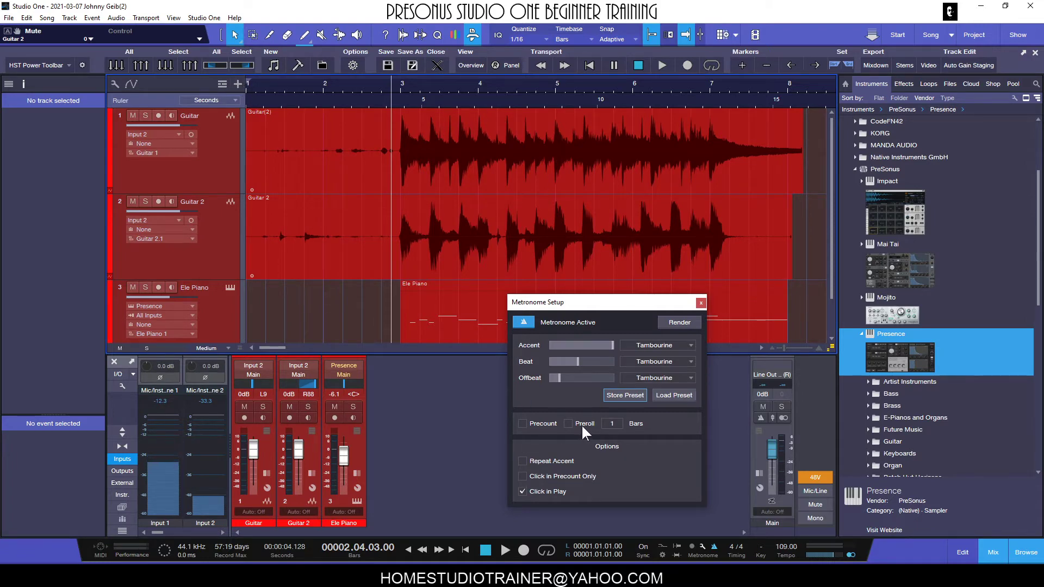
pyautogui.click(402, 81)
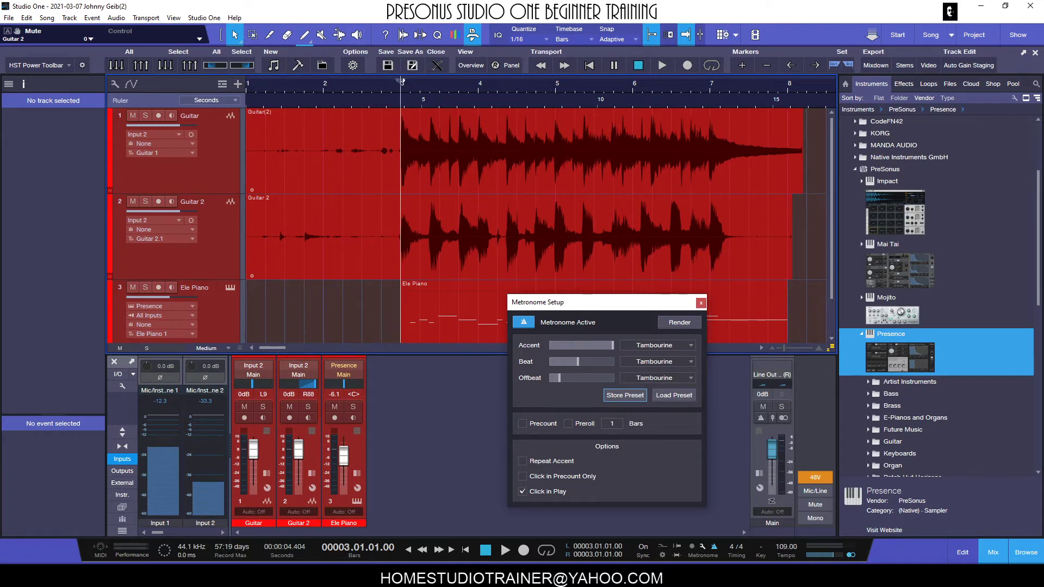
pyautogui.click(477, 85)
pyautogui.moveTo(490, 92); pyautogui.dragTo(501, 100)
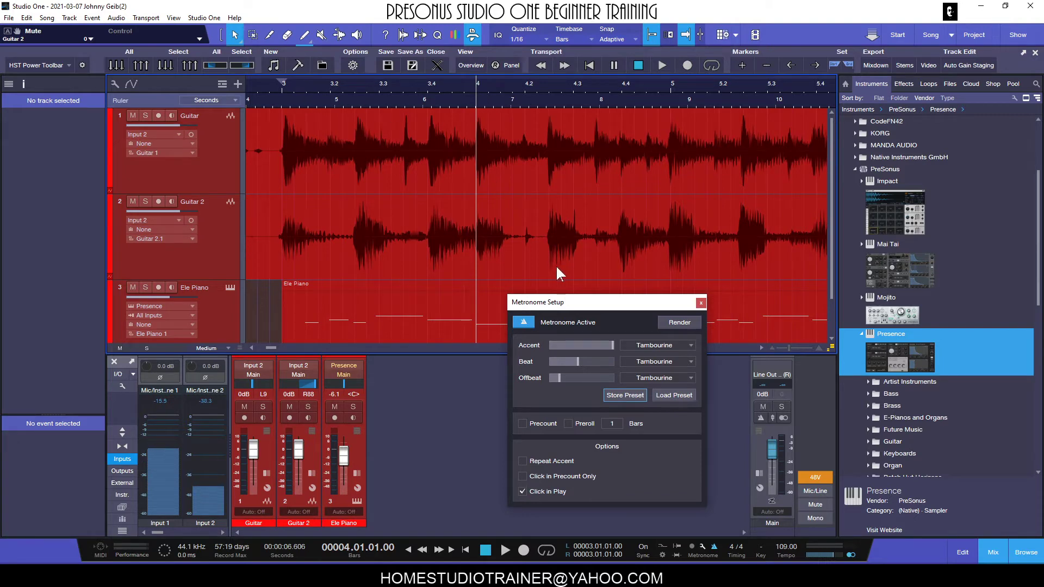
# - Enable a two-bar precount, turn on the click at the Main output, and test-run recording from bar 4 with no track armed
pyautogui.click(521, 424)
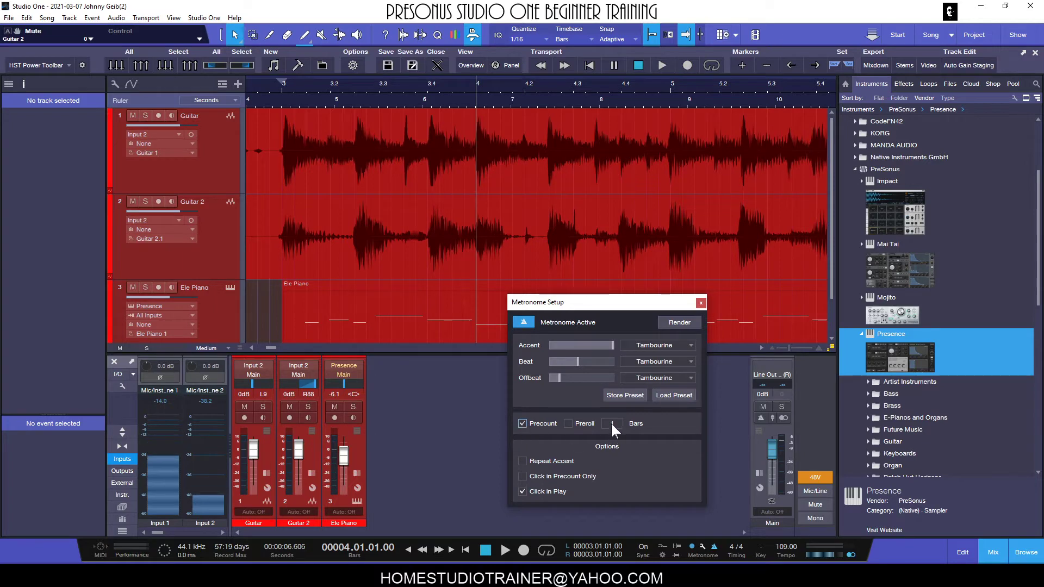
pyautogui.scroll(1, 617, 423)
pyautogui.click(524, 551)
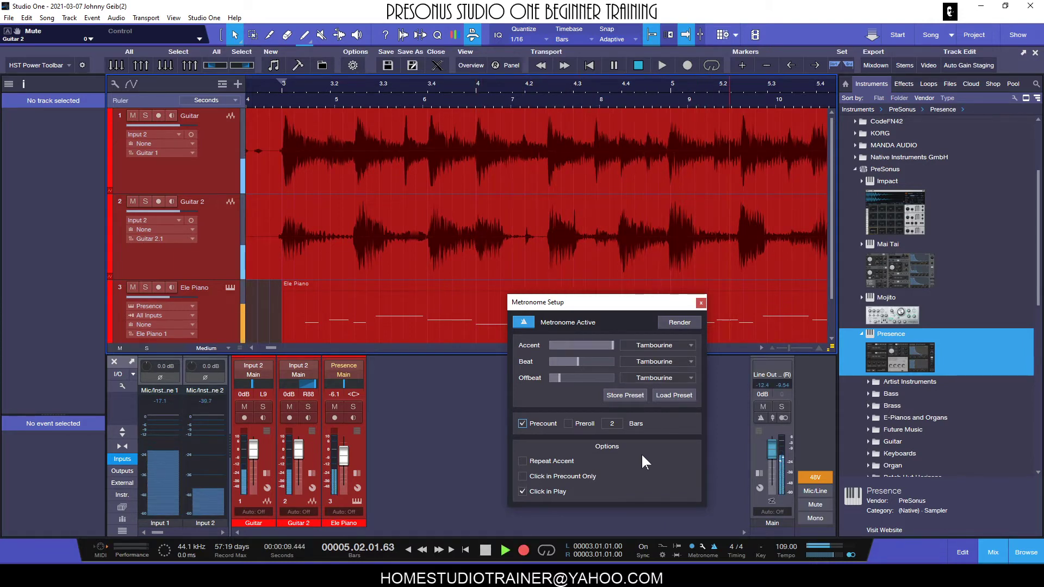
pyautogui.press('space')
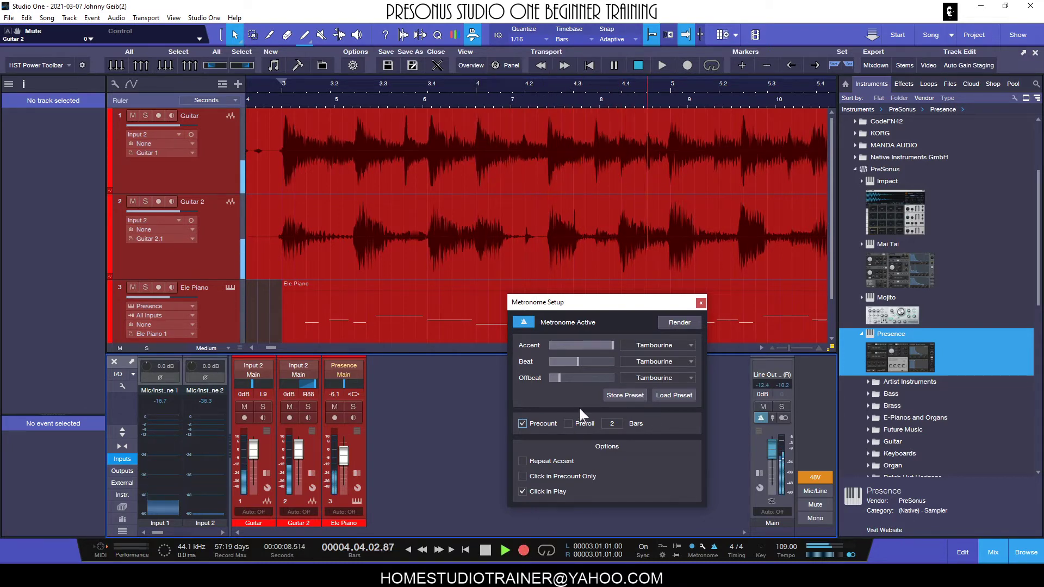
pyautogui.press('space')
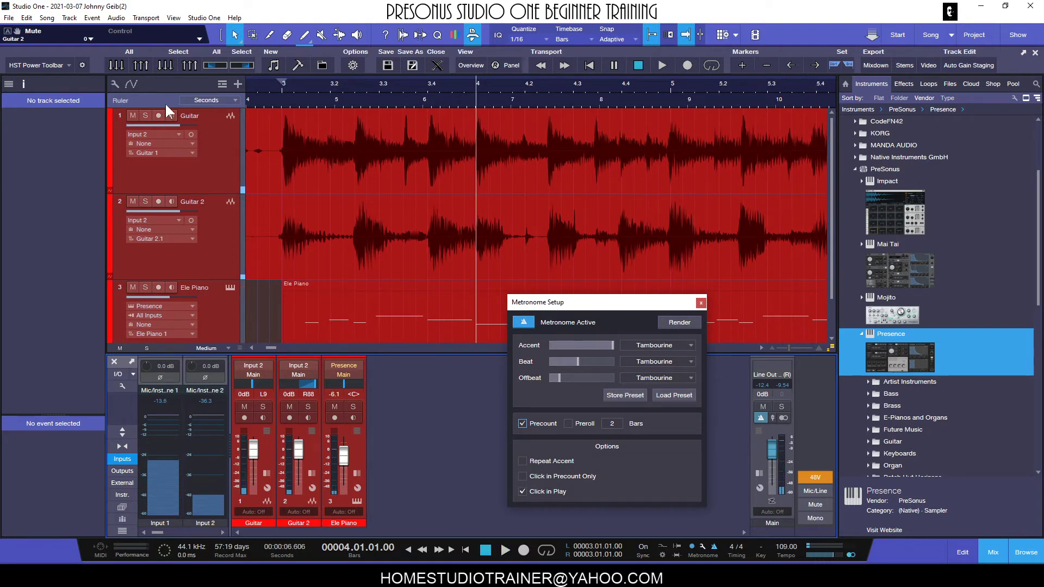
# - Arm the Guitar track, record a short test take from bar 4 after the two-bar precount, and delete the take
pyautogui.click(156, 115)
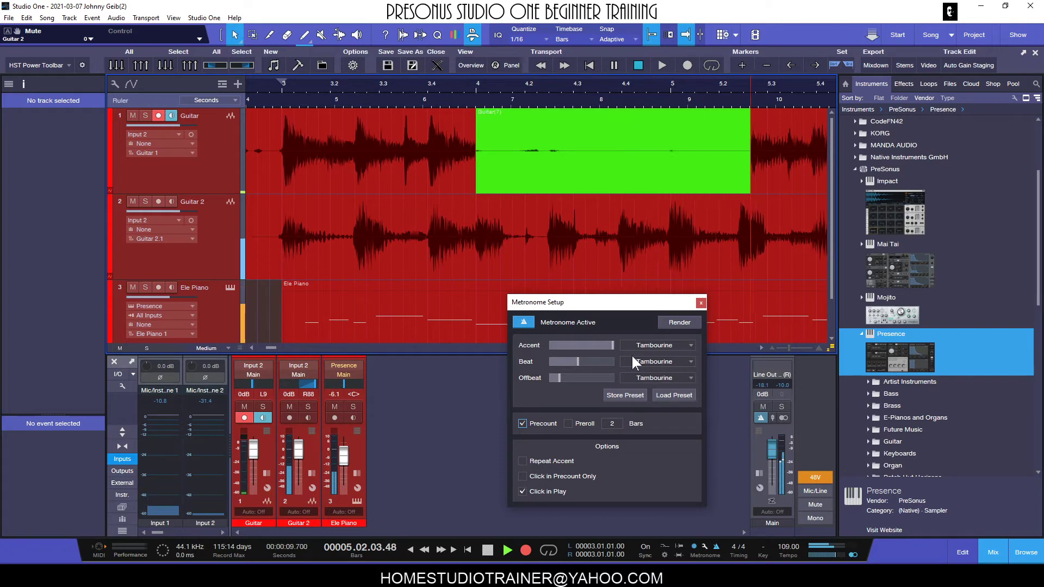
pyautogui.press('space')
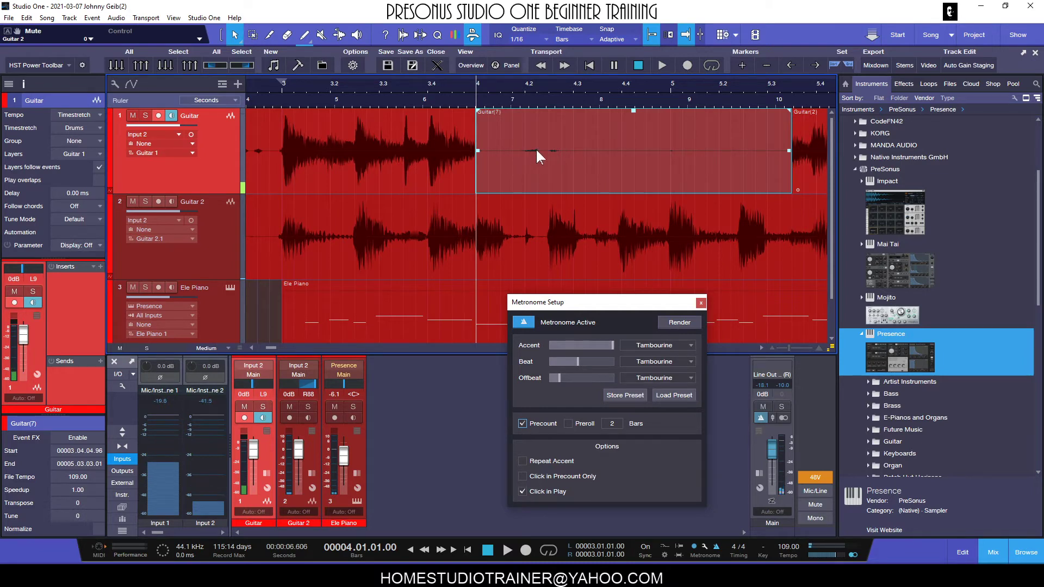
pyautogui.press('Delete')
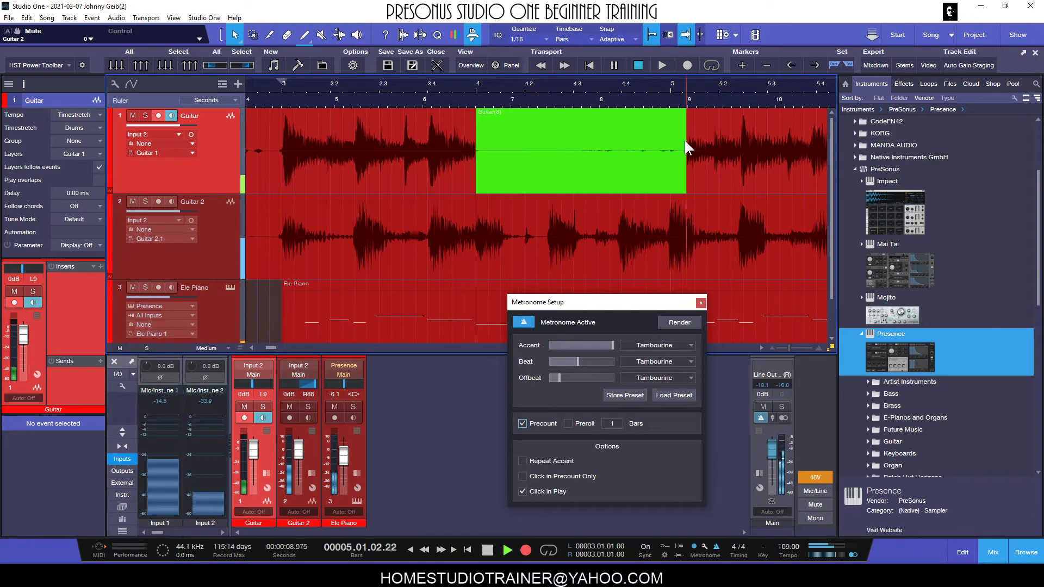
# - Record a Guitar test take from bar 4 with a one-bar precount, trim its end to bar 5, and undo both
pyautogui.click(487, 549)
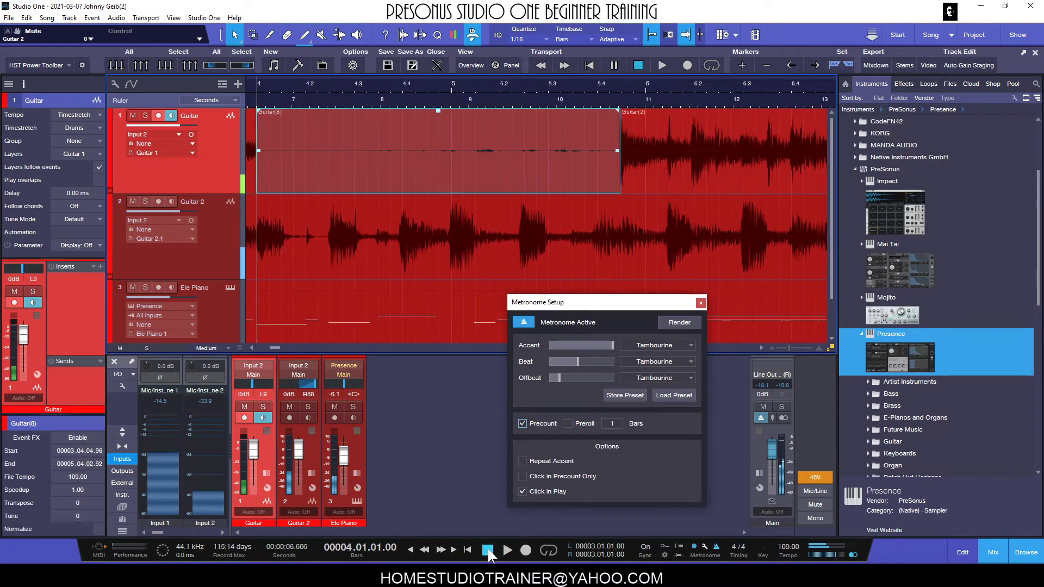
pyautogui.scroll(-3, 599, 156)
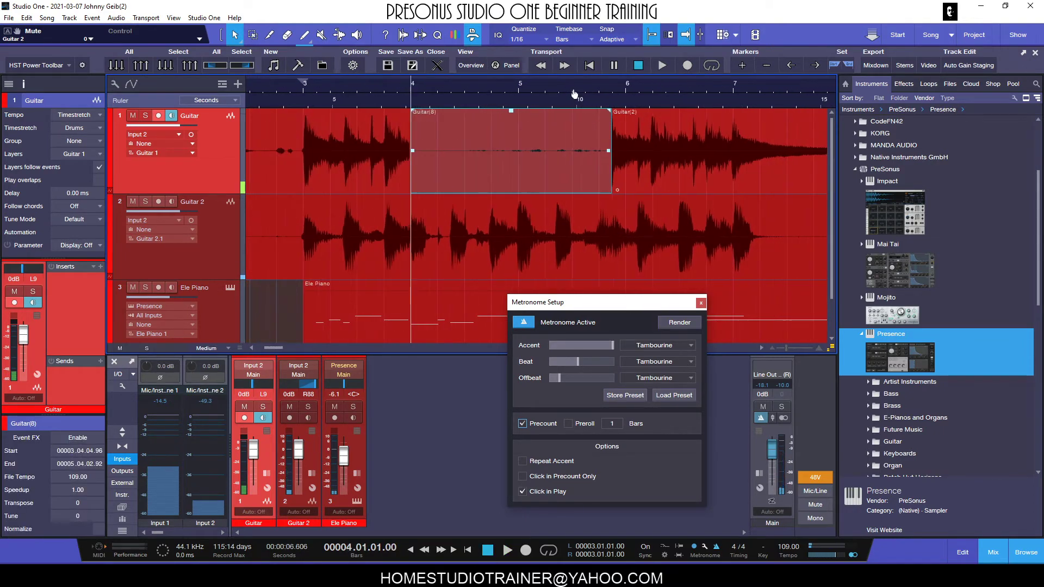
pyautogui.click(616, 167)
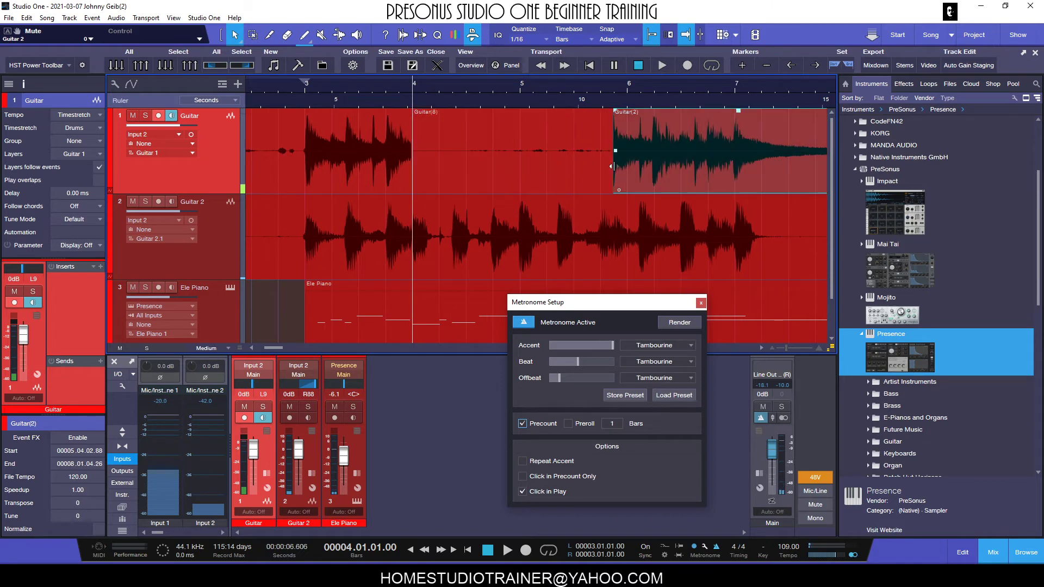
pyautogui.click(596, 172)
pyautogui.moveTo(610, 168); pyautogui.dragTo(519, 176)
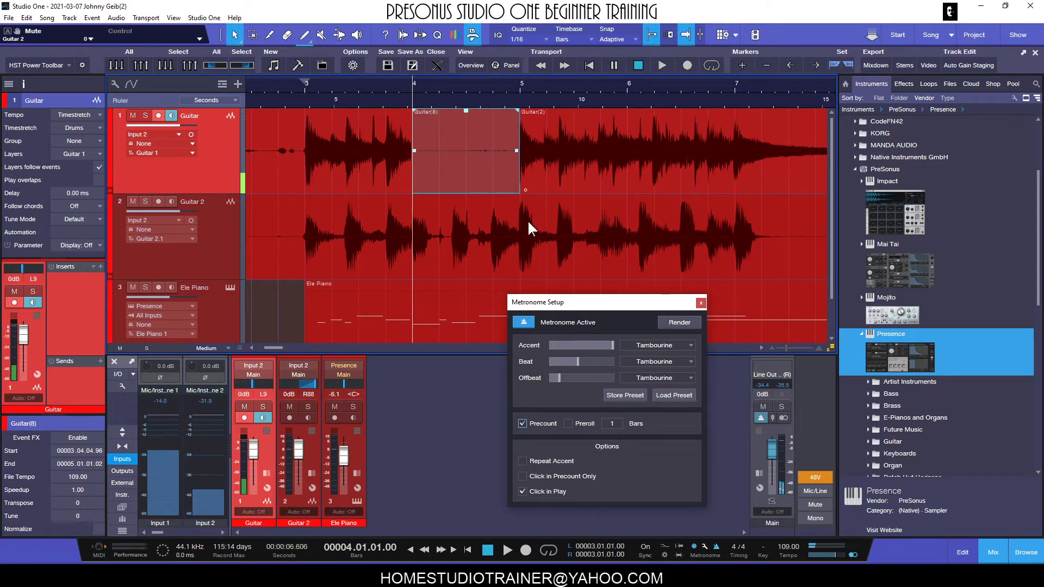
pyautogui.hotkey('ctrl', 'z')
pyautogui.hotkey('ctrl', 'z')
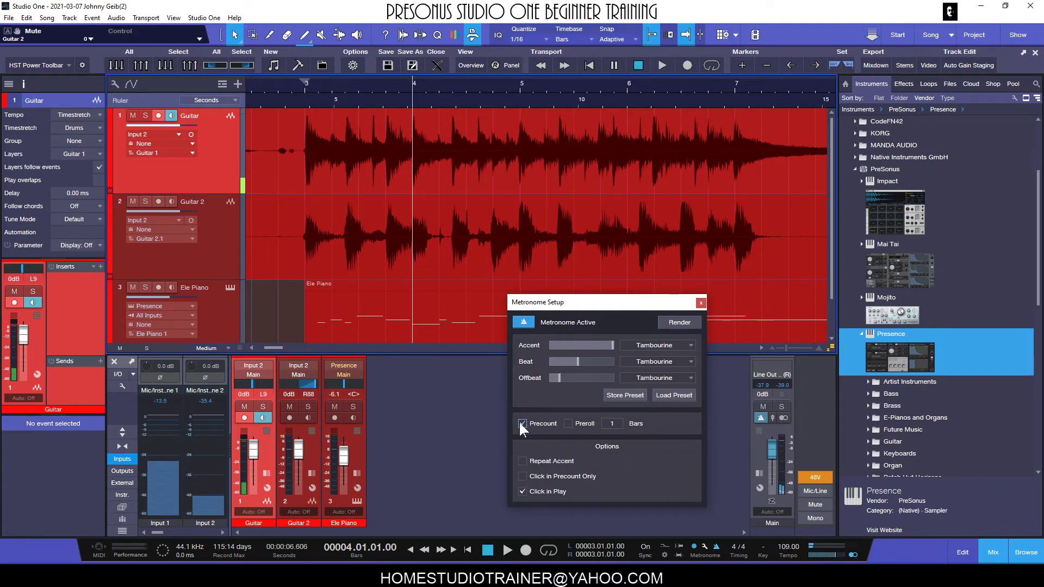
# - Replace the precount with a one-bar preroll and record a Guitar test take from bar 4
pyautogui.click(568, 423)
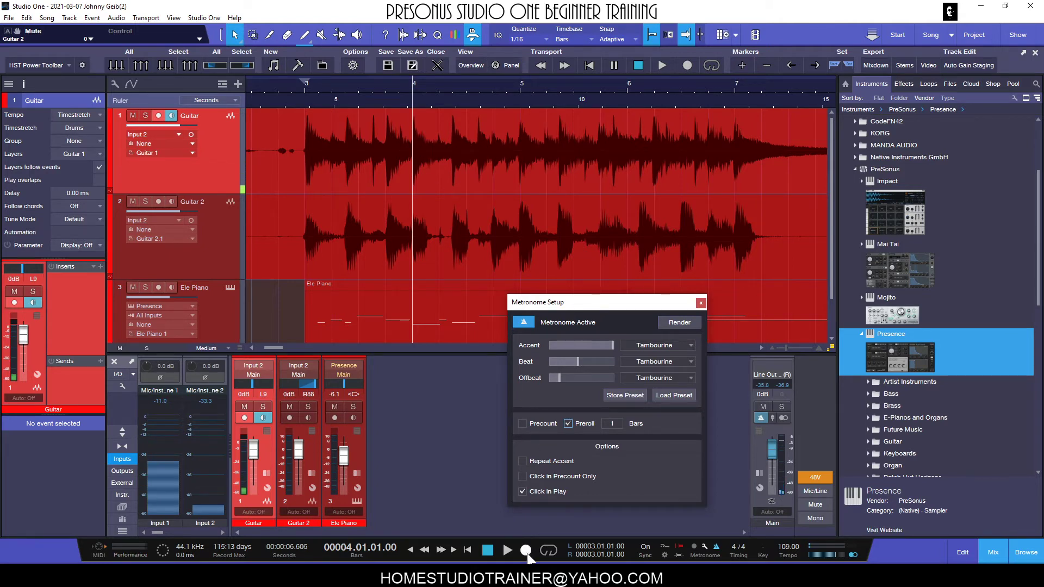
pyautogui.press('space')
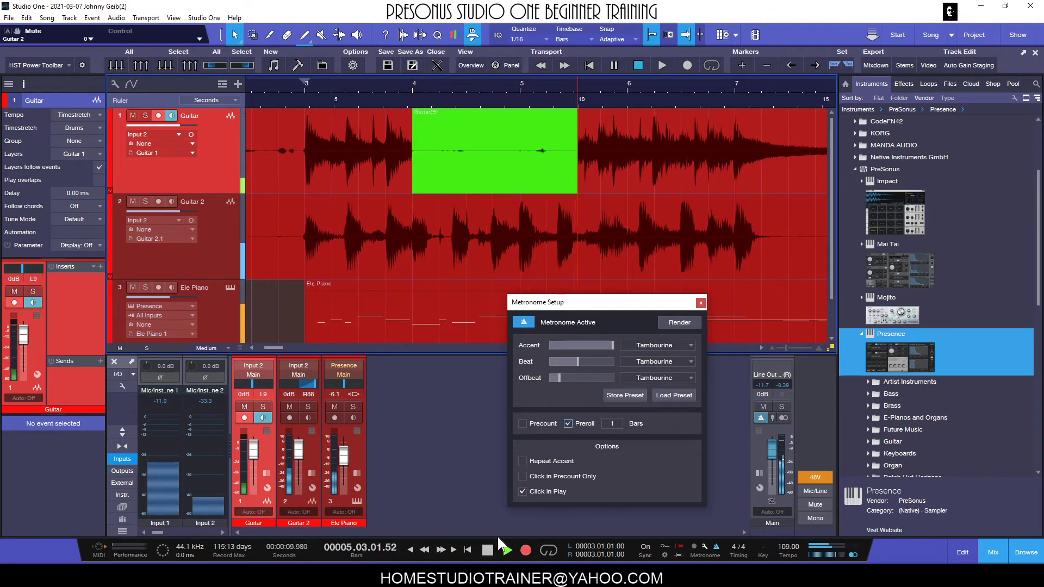
pyautogui.click(490, 547)
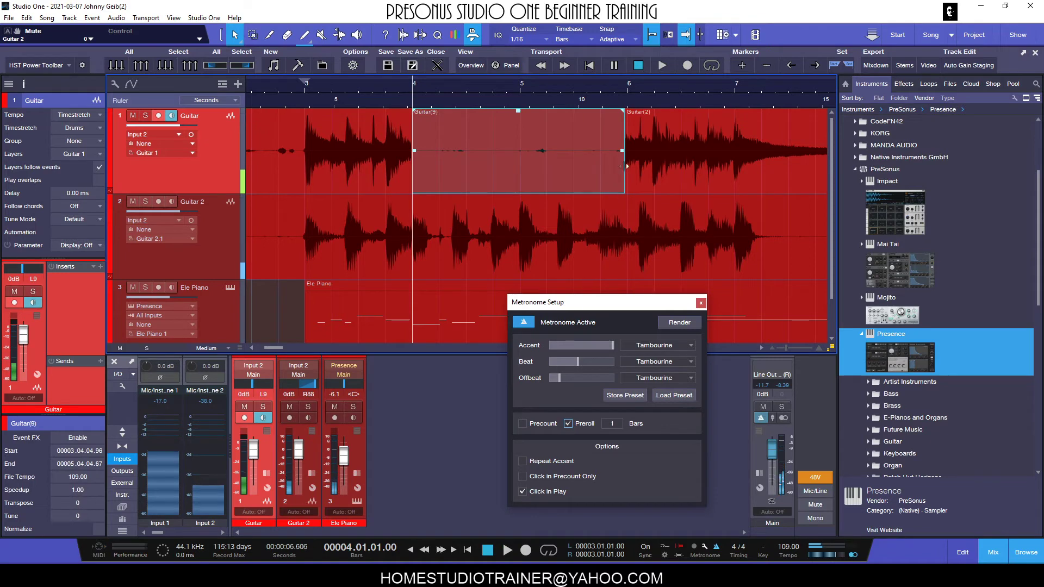
# - Trim the new Guitar take's end to about 5.02.02, and undo both the trim and the recording
pyautogui.moveTo(624, 173); pyautogui.dragTo(553, 177)
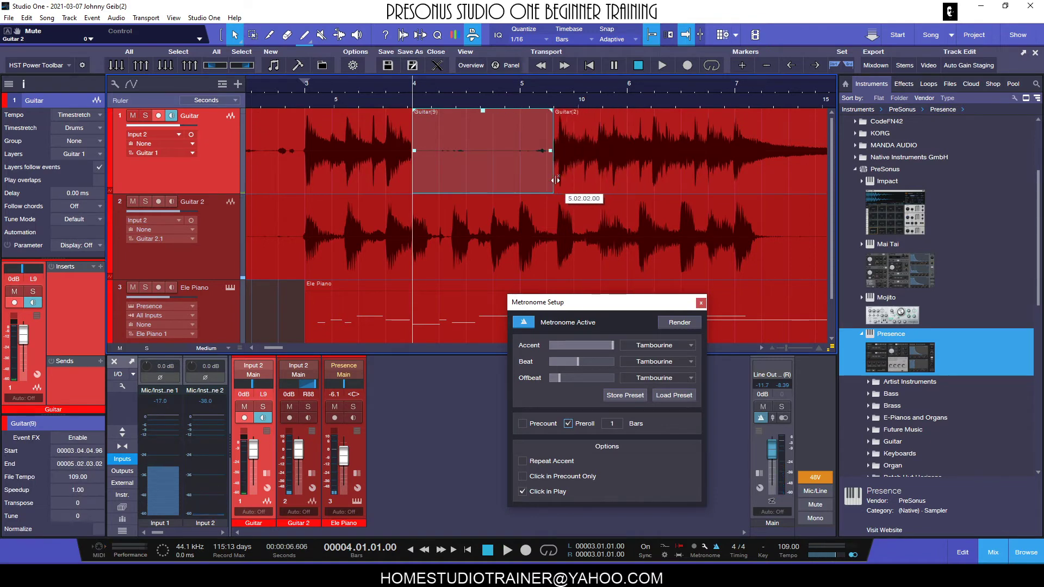
pyautogui.hotkey('ctrl', 'z')
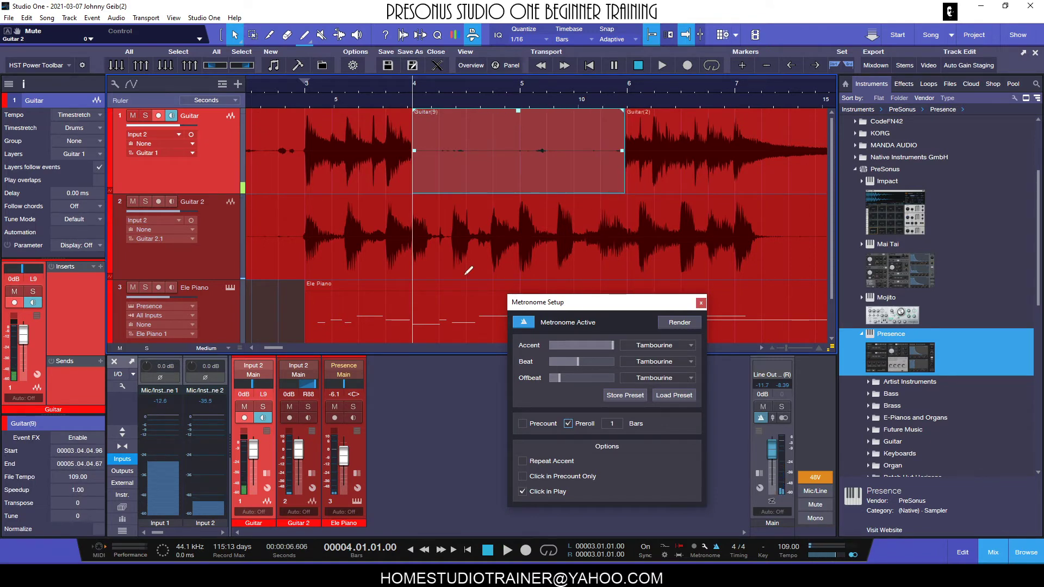
pyautogui.hotkey('ctrl', 'z')
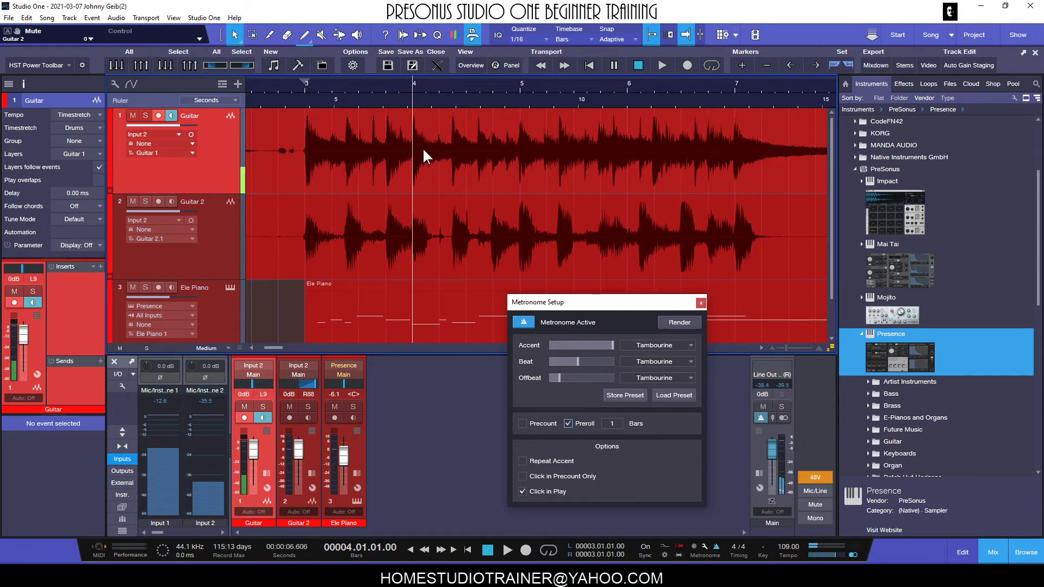
# - Record another Guitar take from bar 4 with the preroll, trim its end to bar 5, and undo both
pyautogui.click(523, 552)
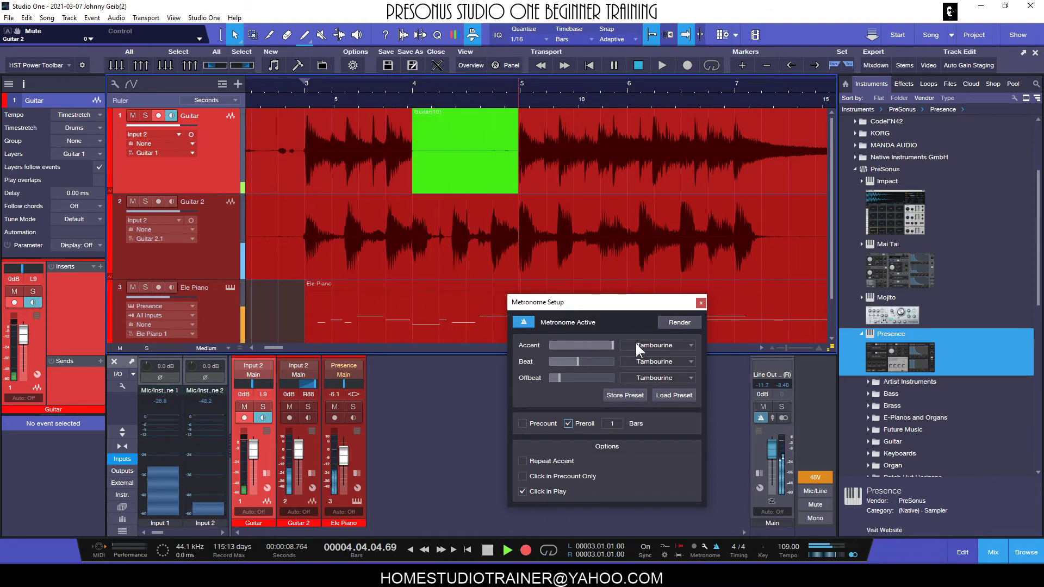
pyautogui.click(487, 550)
pyautogui.moveTo(620, 176); pyautogui.dragTo(517, 169)
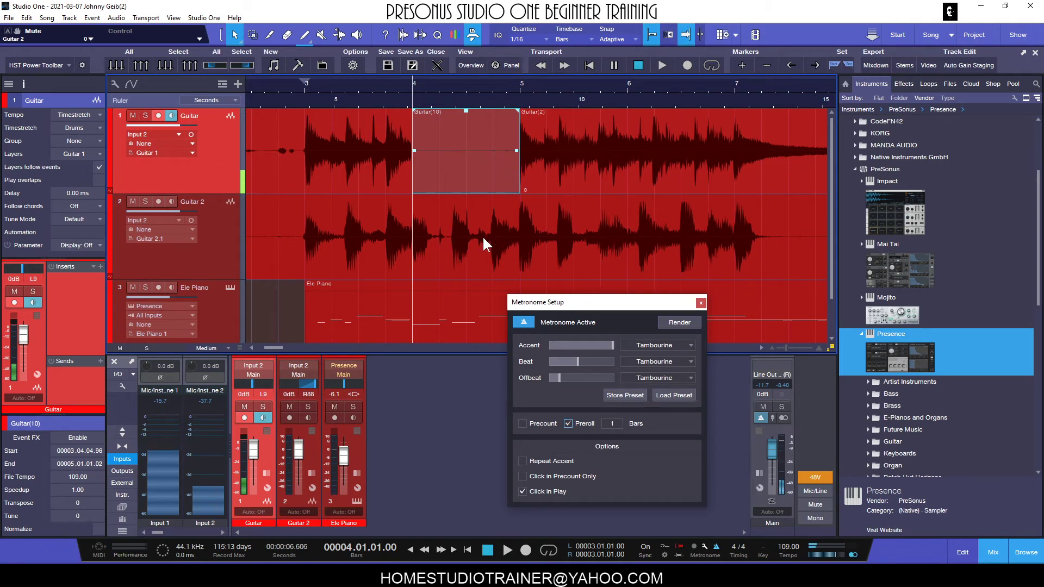
pyautogui.hotkey('ctrl', 'z')
pyautogui.hotkey('ctrl', 'z')
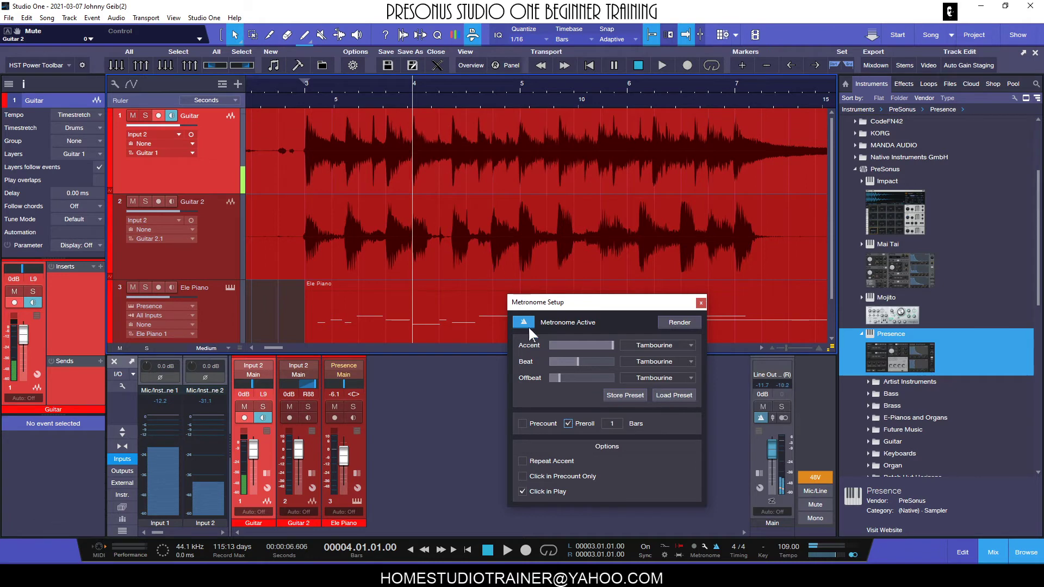
# - Turn off Preroll and Click in Play in the Metronome Setup
pyautogui.click(567, 421)
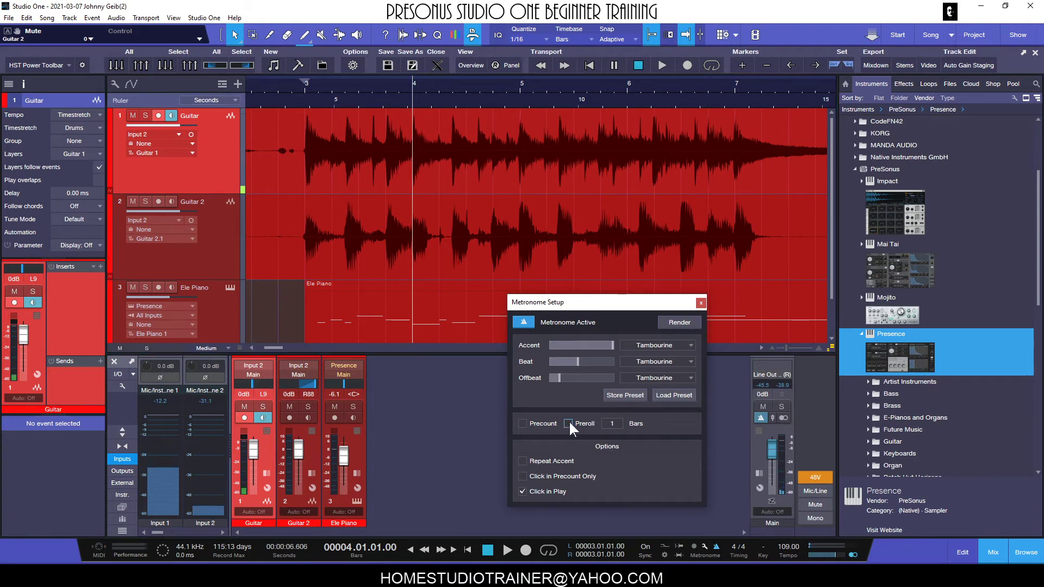
pyautogui.moveTo(628, 308); pyautogui.dragTo(614, 269)
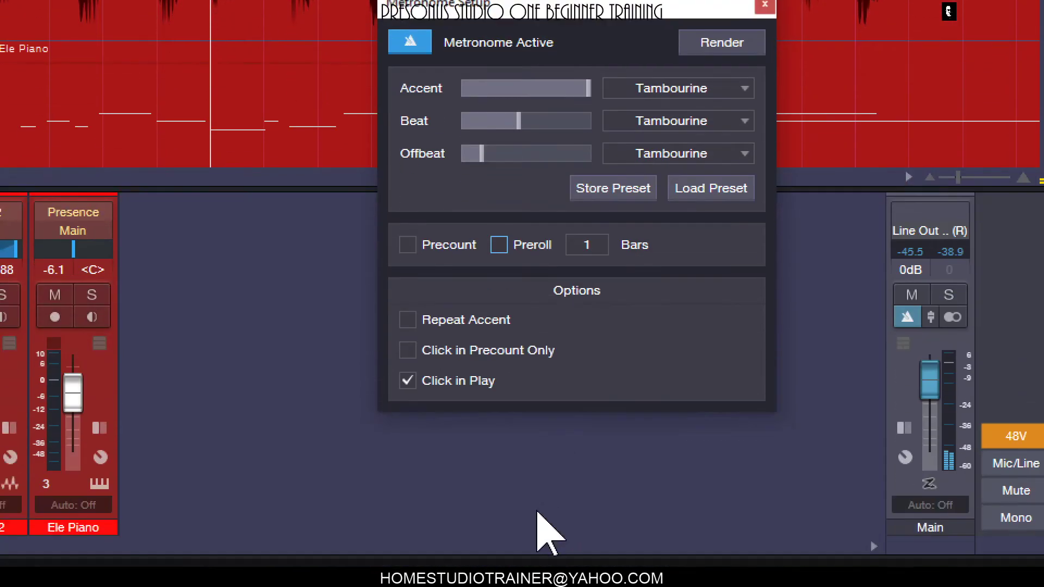
pyautogui.click(409, 370)
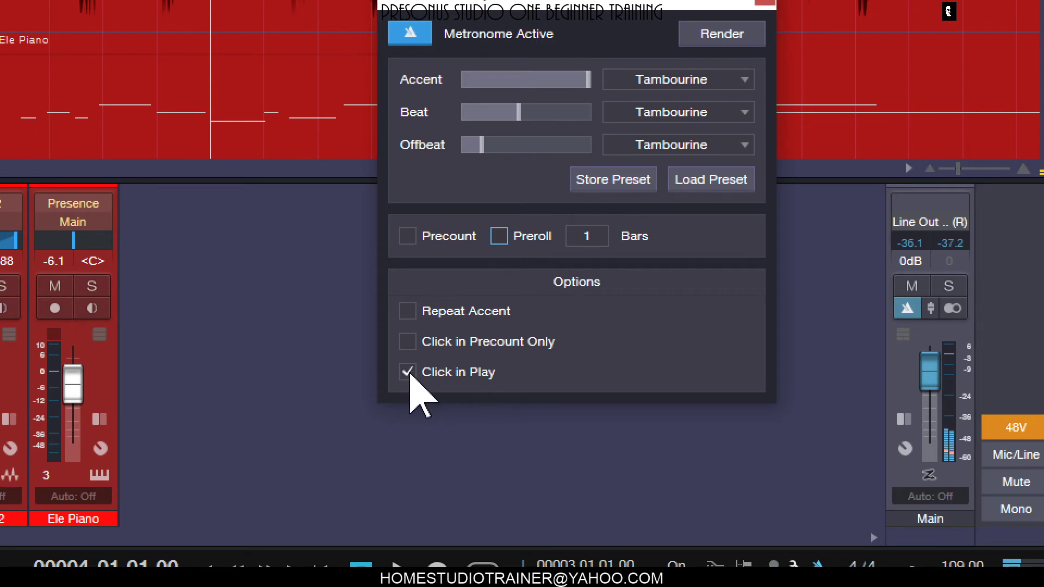
pyautogui.click(407, 372)
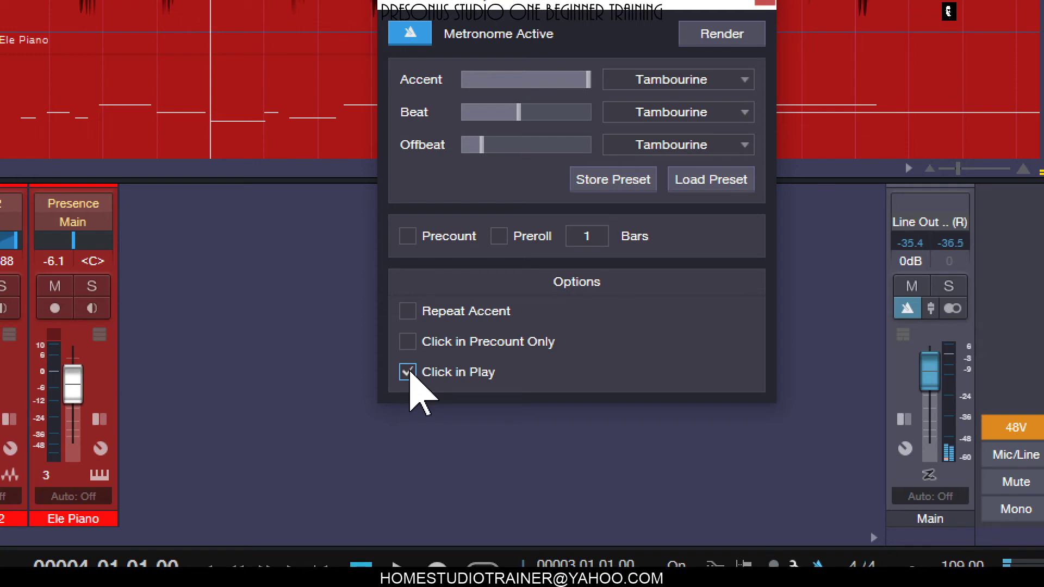
pyautogui.click(409, 374)
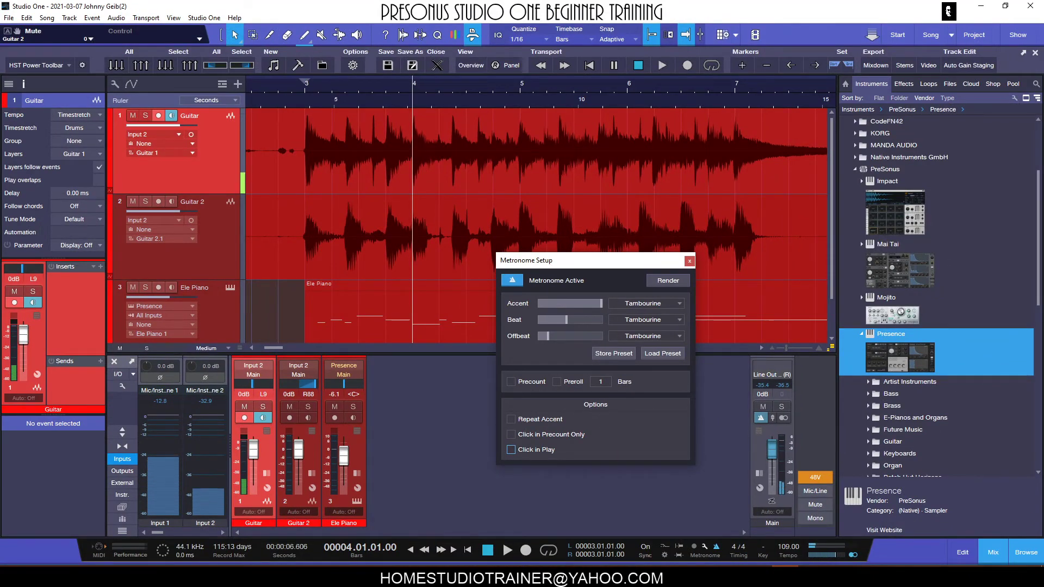
# - Play the song from bar 4 while switching Click in Play on and off to compare, and stop playback
pyautogui.press('space')
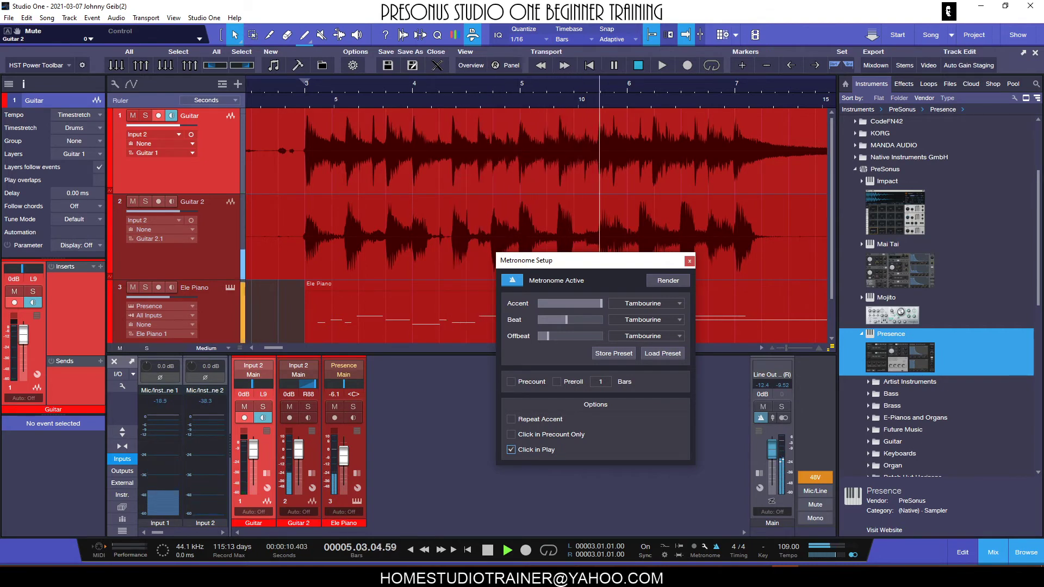
pyautogui.click(510, 449)
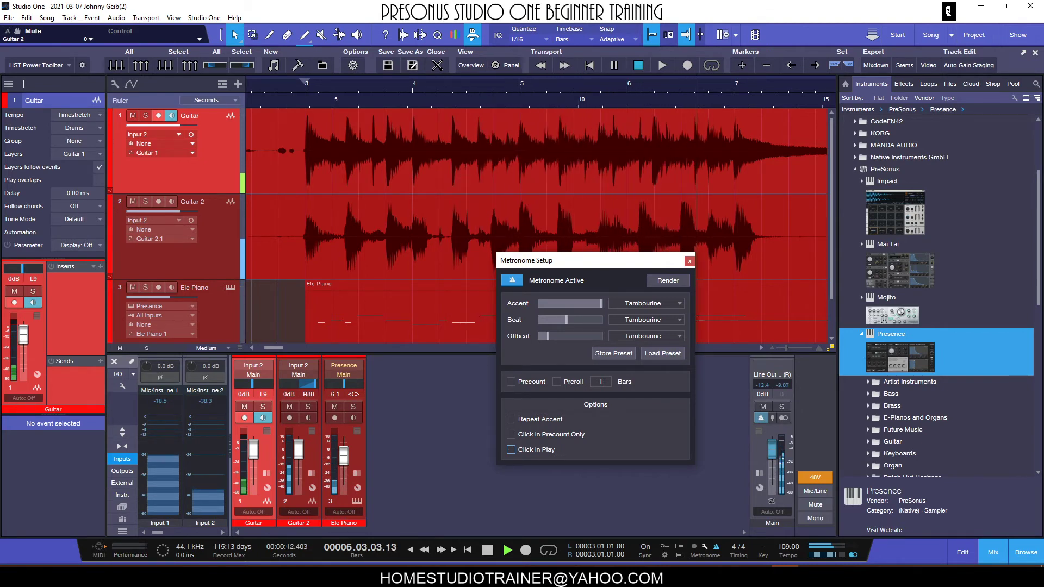
pyautogui.click(511, 450)
pyautogui.press('space')
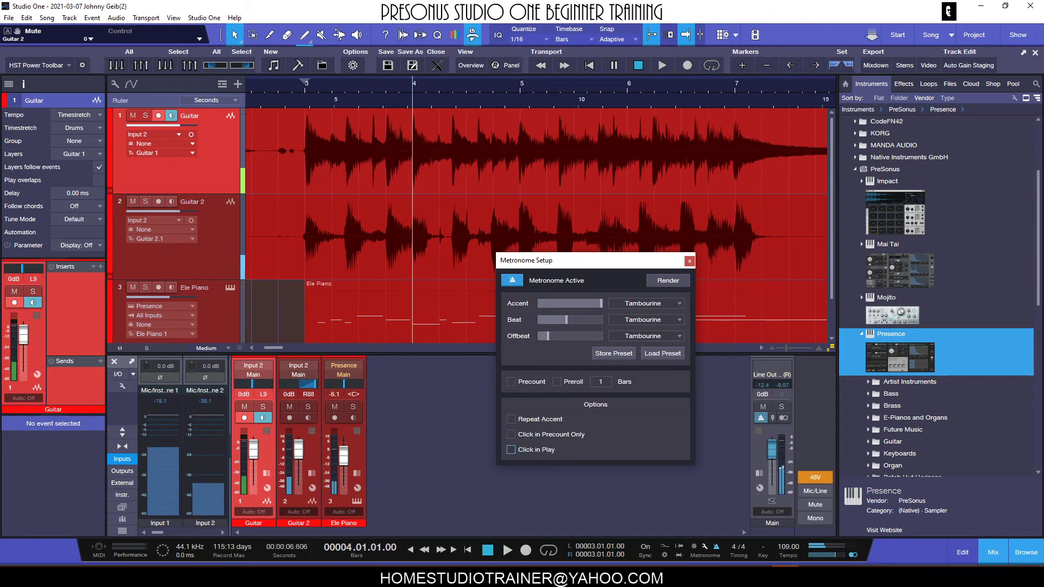
# - Record a Guitar test take from bar 4 with Click in Play off, and turn Click in Play back on
pyautogui.press('KP_Multiply')
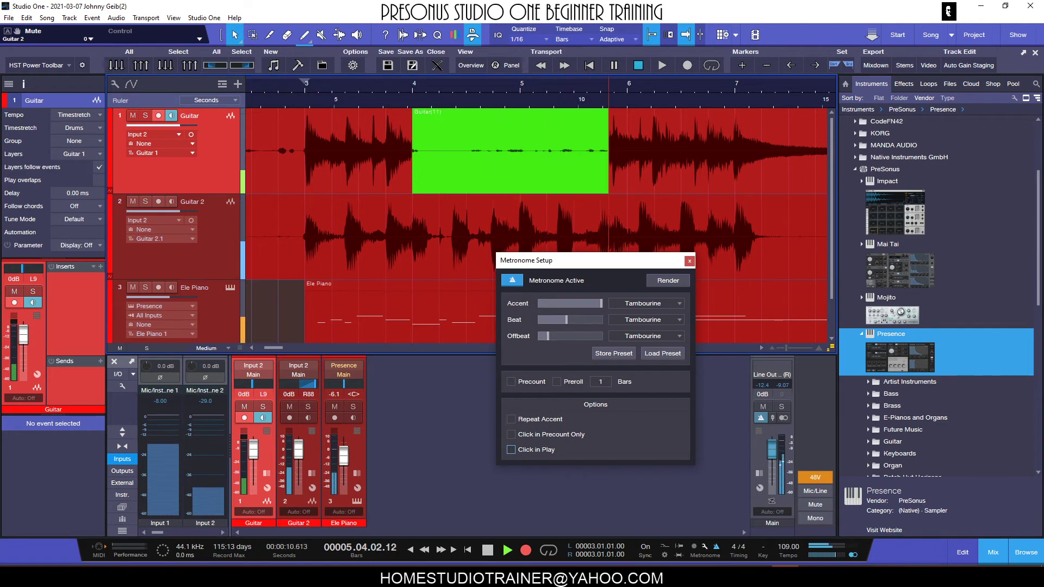
pyautogui.press('space')
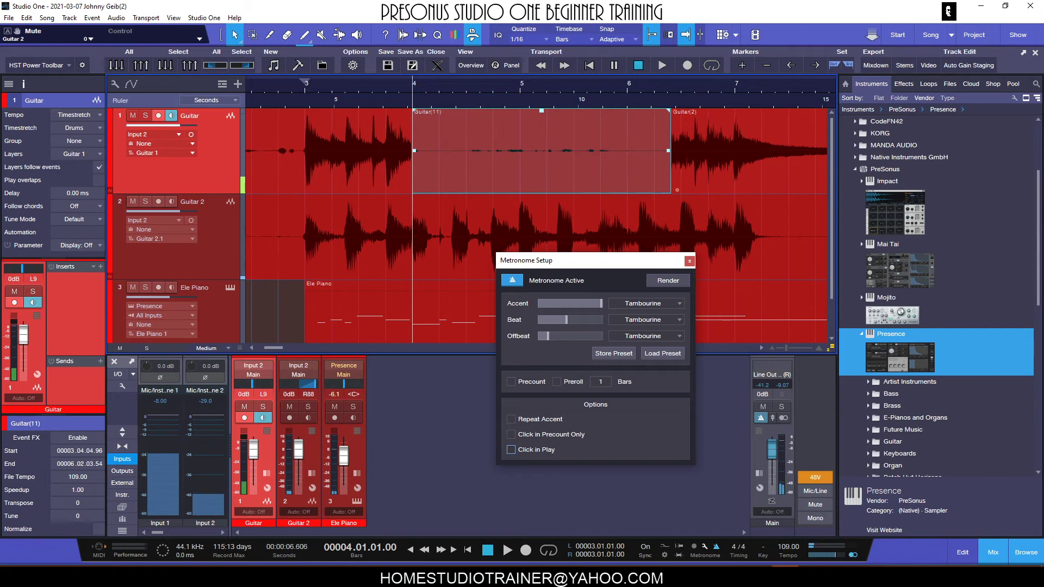
pyautogui.click(511, 449)
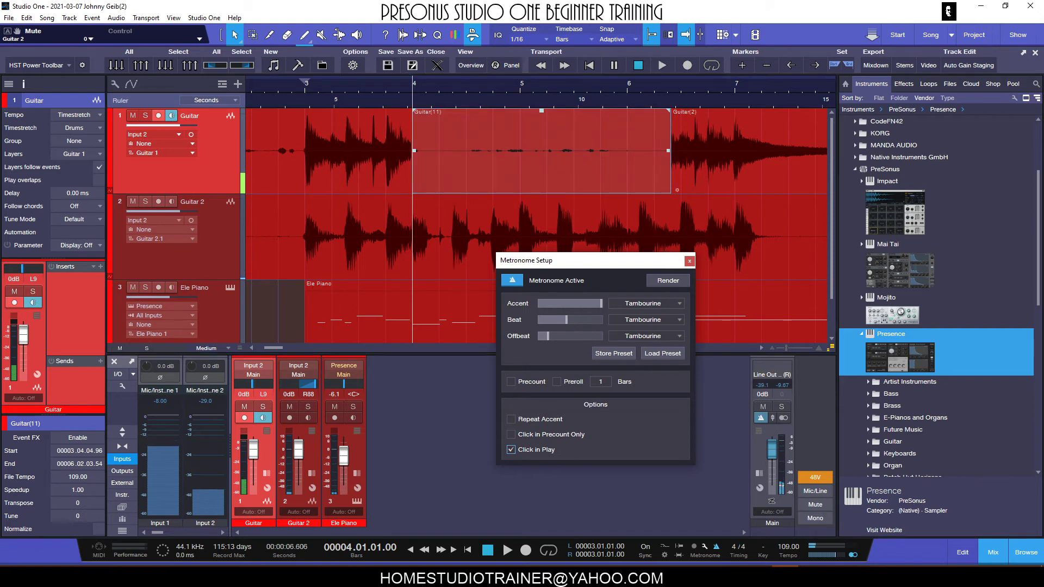
# - Undo the Guitar test take and move the Metronome Setup window down off the upper tracks
pyautogui.hotkey('ctrl', 'z')
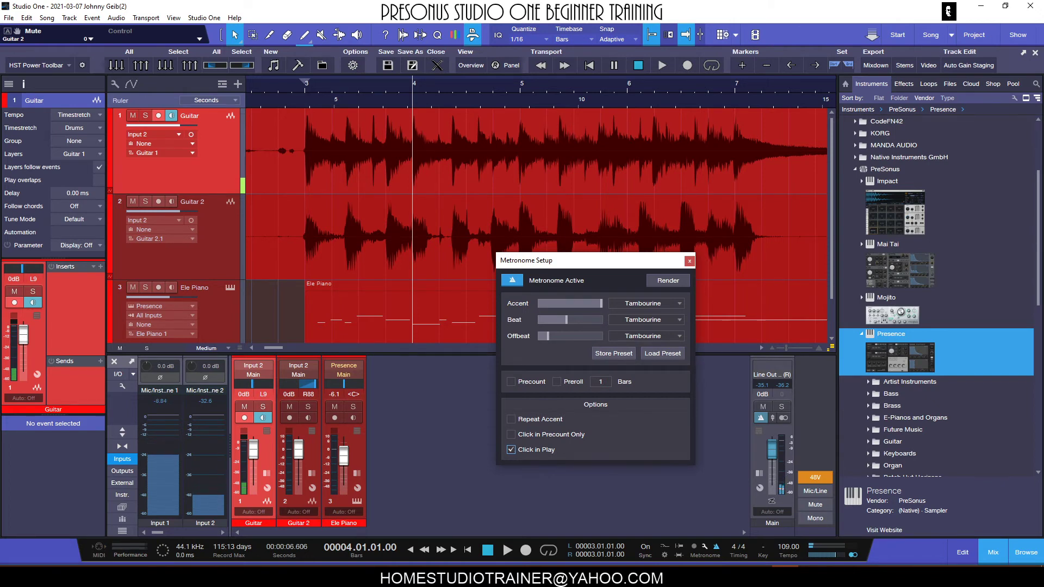
pyautogui.moveTo(617, 260); pyautogui.dragTo(592, 271)
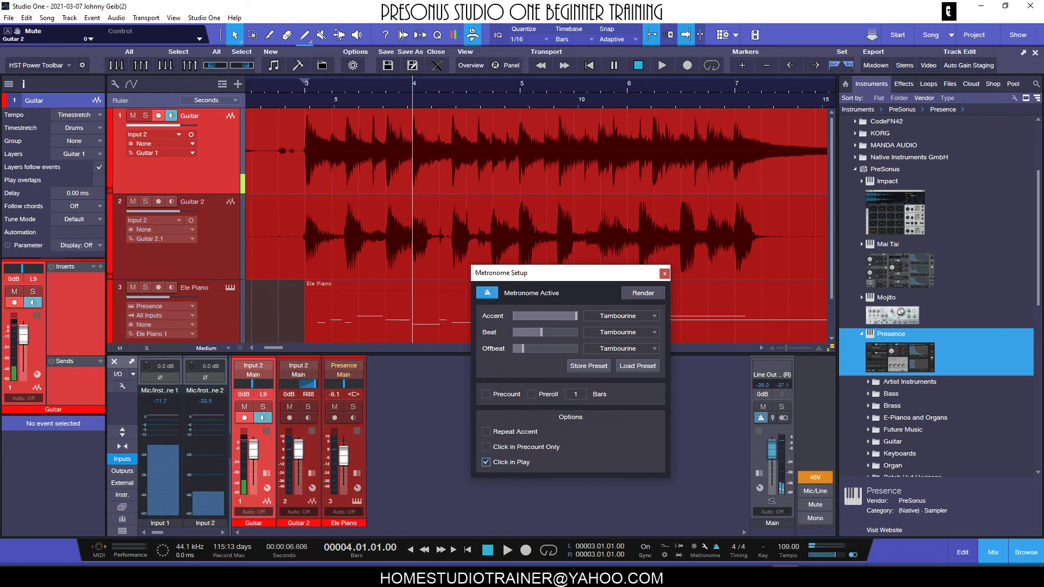
pyautogui.moveTo(611, 272); pyautogui.dragTo(624, 319)
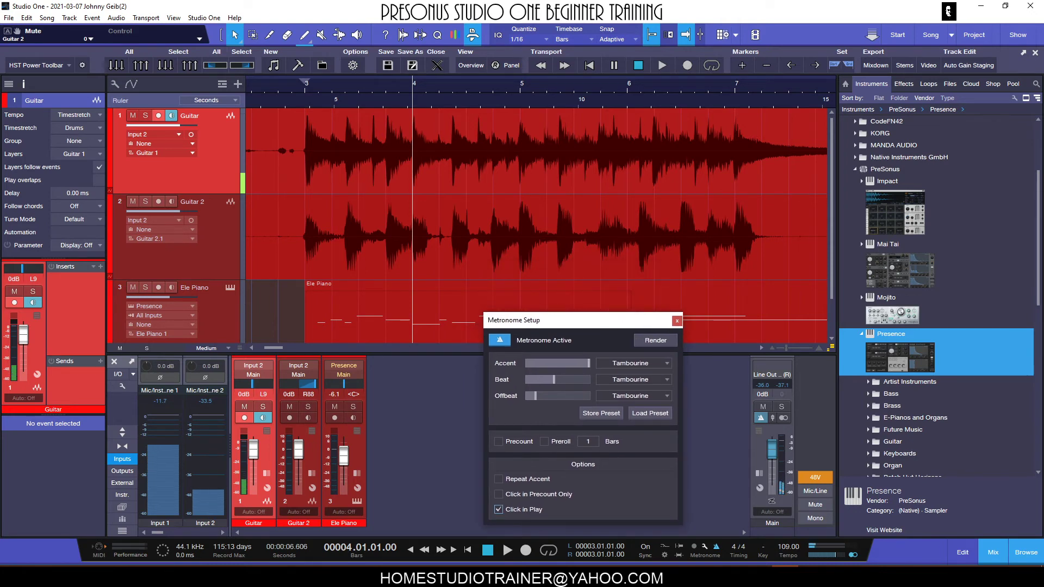
# - Reduce the track height from Medium to Normal and move the Metronome Setup window to the empty area below the tracks
pyautogui.hotkey('shift', 'w')
pyautogui.hotkey('shift', 'w')
pyautogui.hotkey('shift', 'w')
pyautogui.hotkey('shift', 'w')
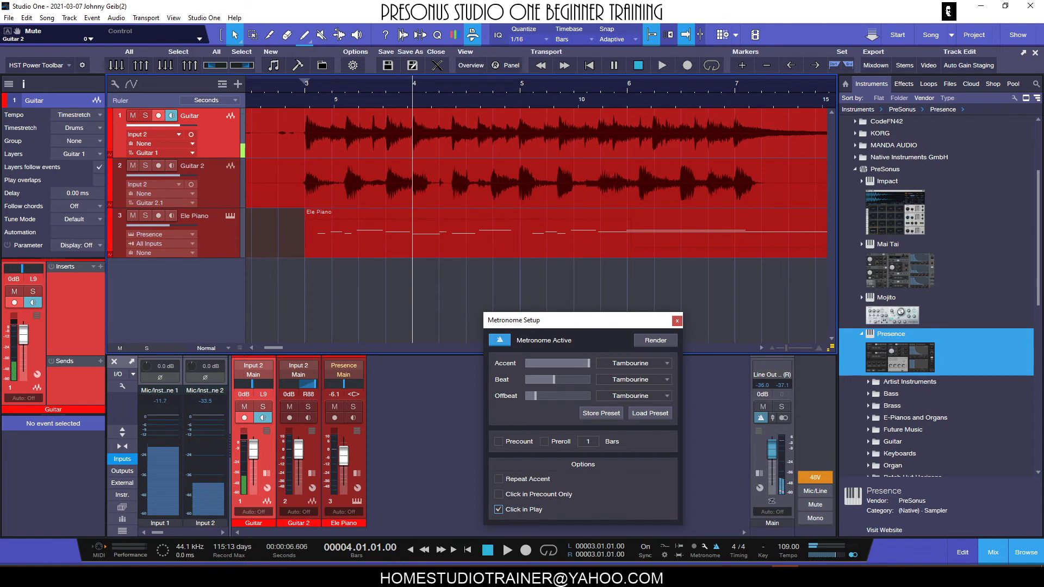
pyautogui.moveTo(582, 324); pyautogui.dragTo(620, 326)
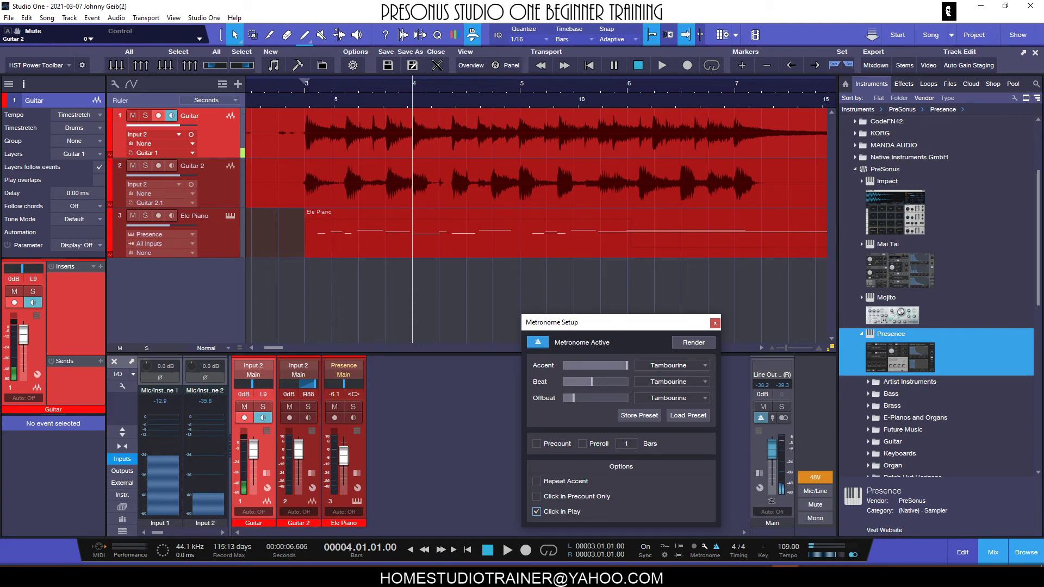
# - Set the loop range from bar 3 to bar 7, and show the Marker track to check the Start and End markers
pyautogui.moveTo(306, 80); pyautogui.dragTo(735, 80)
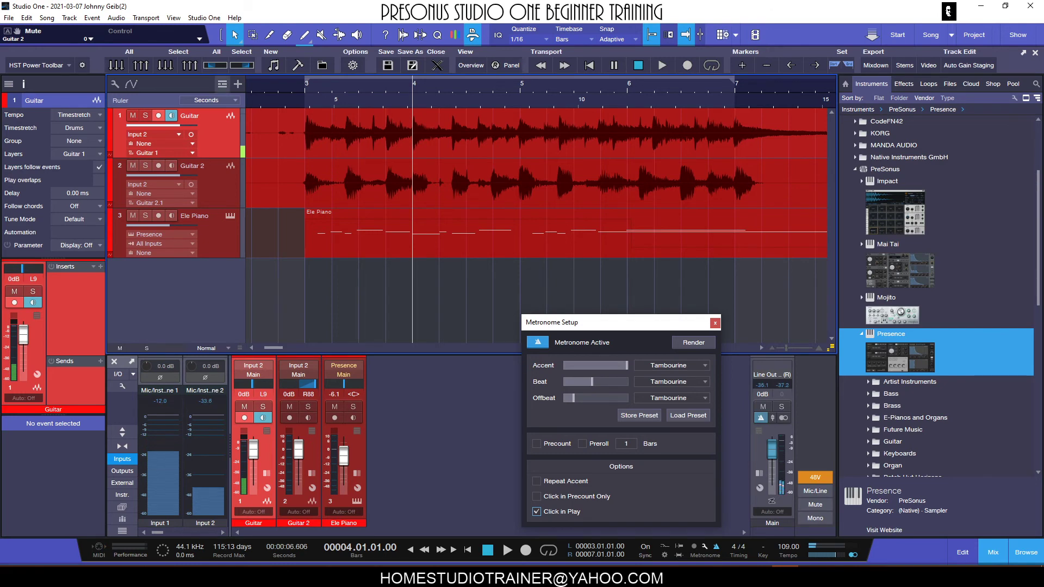
pyautogui.click(222, 84)
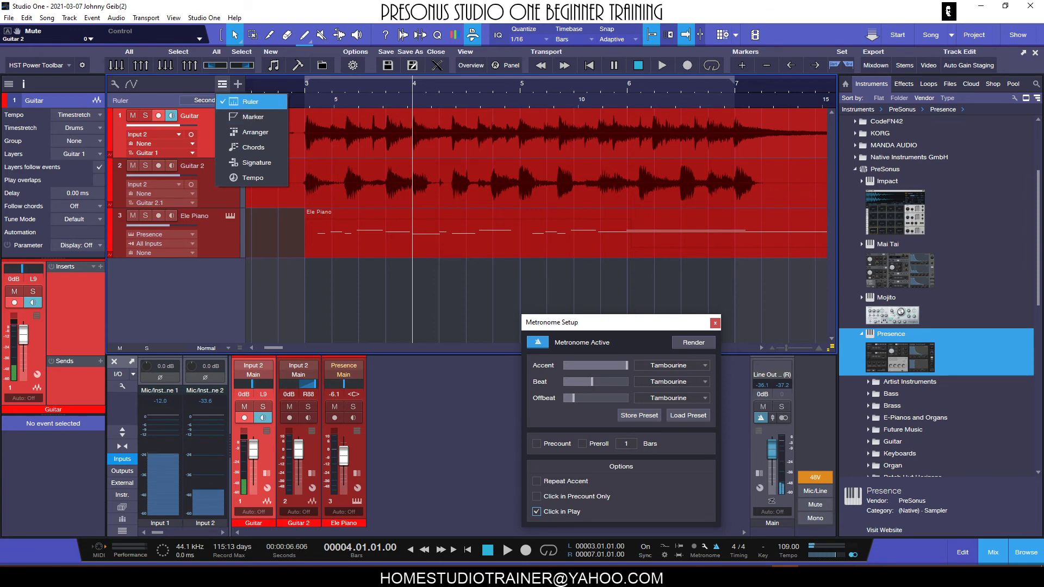
pyautogui.click(253, 117)
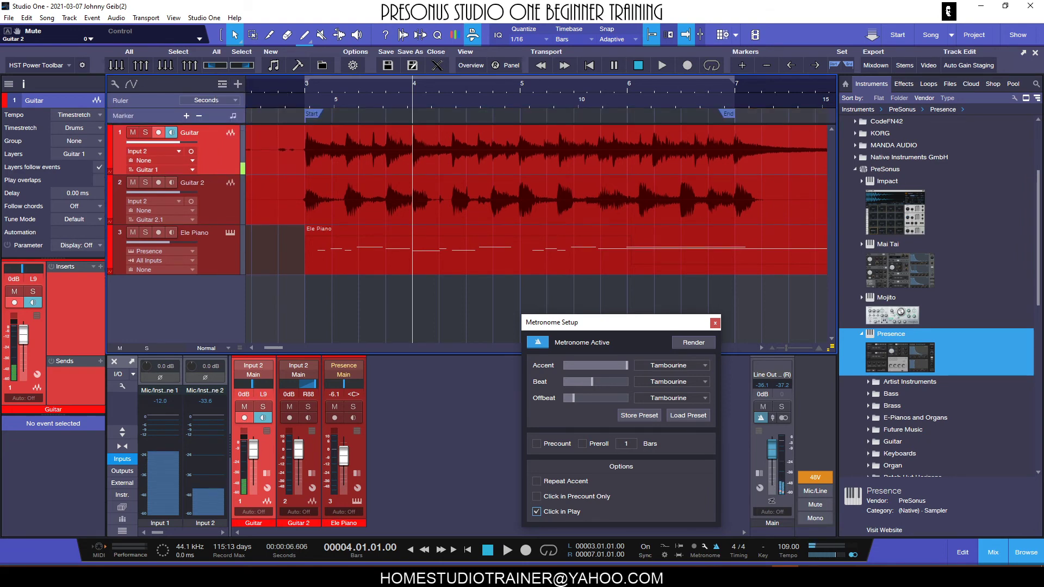
pyautogui.moveTo(728, 113)
pyautogui.mouseDown()
pyautogui.moveTo(681, 113)
pyautogui.moveTo(729, 114)
pyautogui.mouseUp()
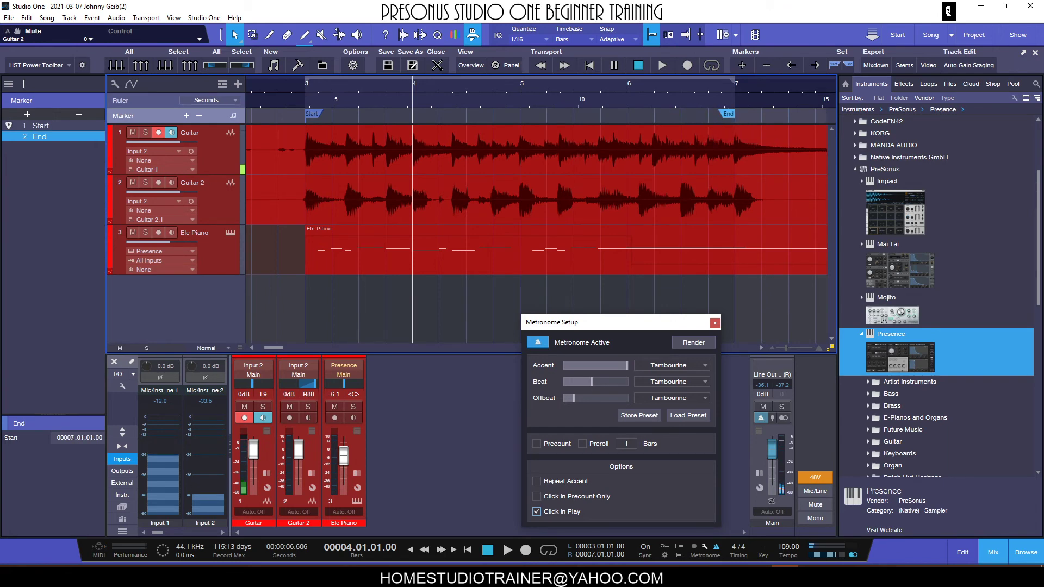
pyautogui.moveTo(312, 114)
pyautogui.mouseDown()
pyautogui.moveTo(301, 115)
pyautogui.moveTo(310, 115)
pyautogui.mouseUp()
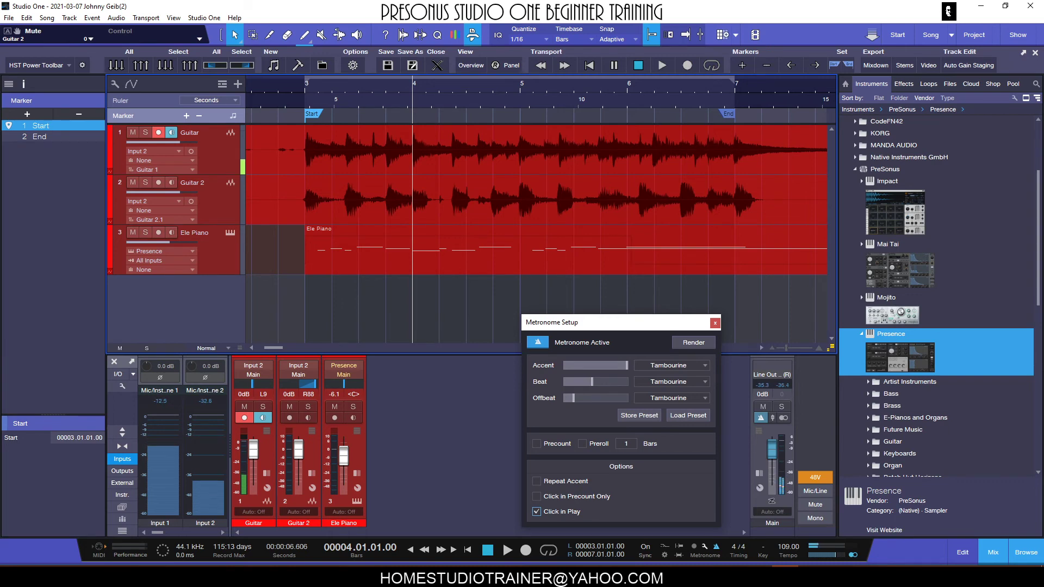
pyautogui.hotkey('ctrl', 'd')
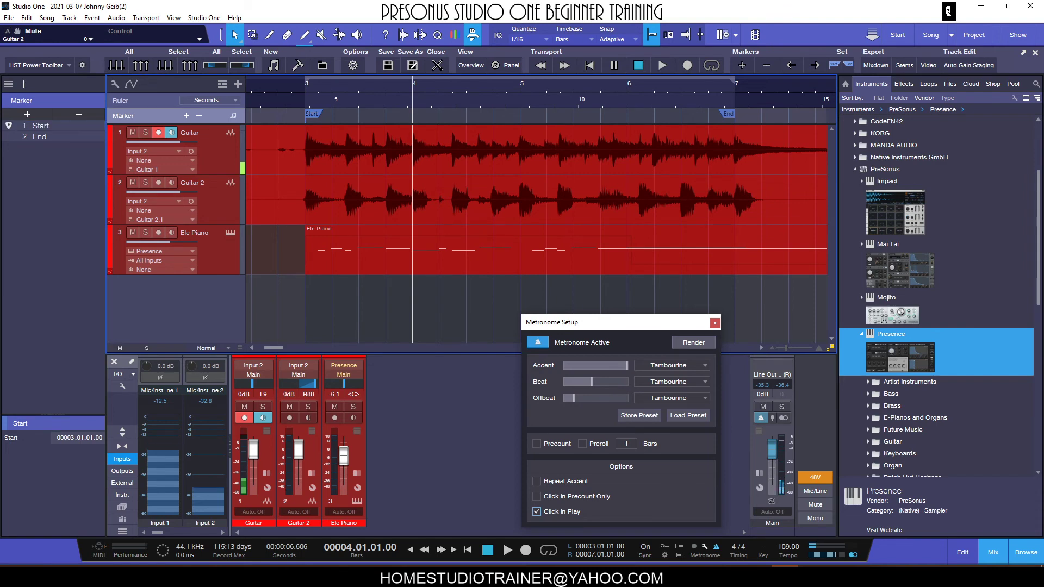
# - Render the metronome click with the Timeline Start To Song End range, and undo that render
pyautogui.click(698, 348)
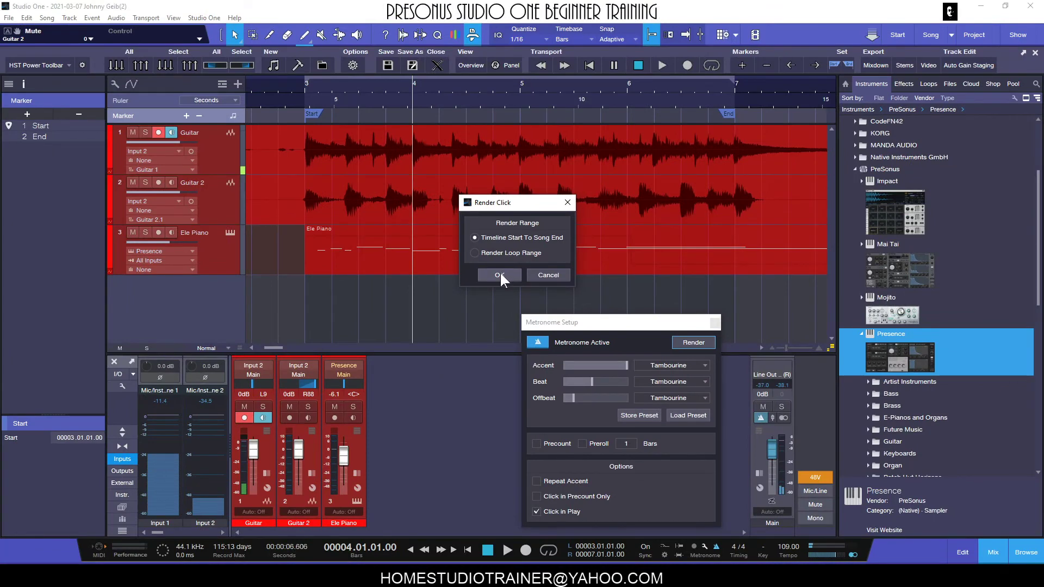
pyautogui.click(555, 384)
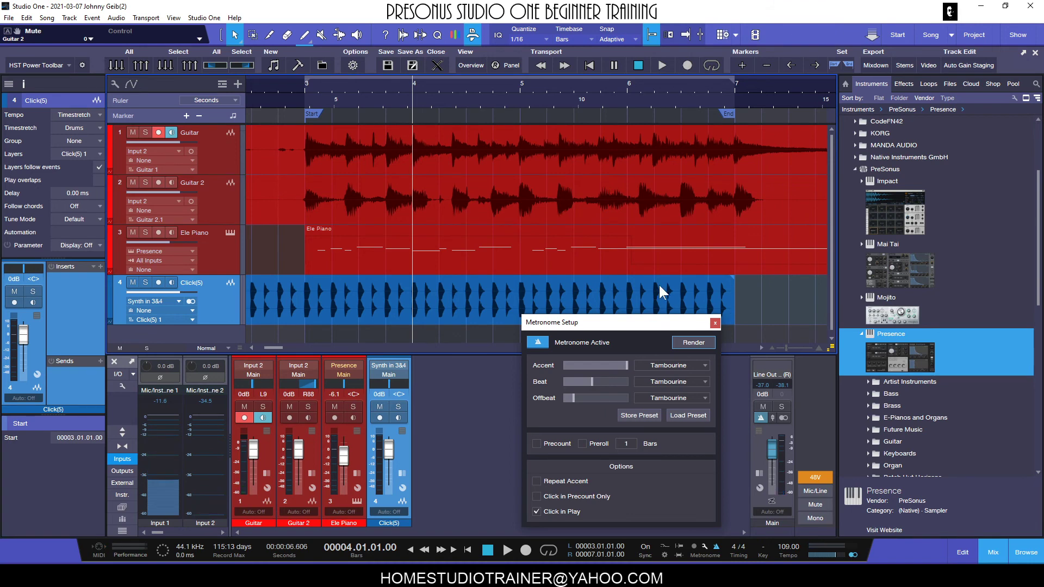
pyautogui.hotkey('ctrl', 'z')
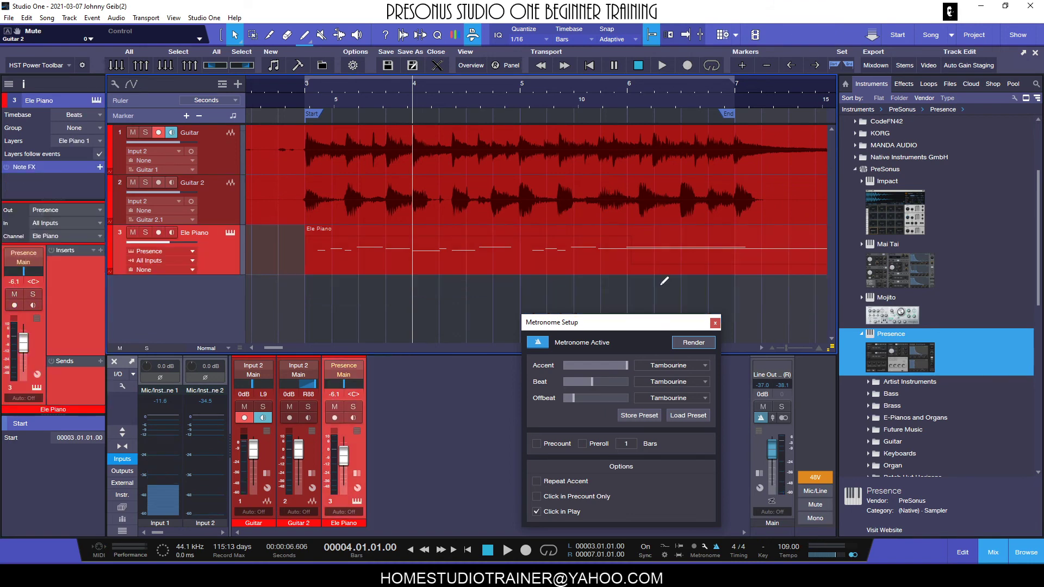
# - Render the metronome click to its own track using the Render Loop Range option
pyautogui.click(696, 340)
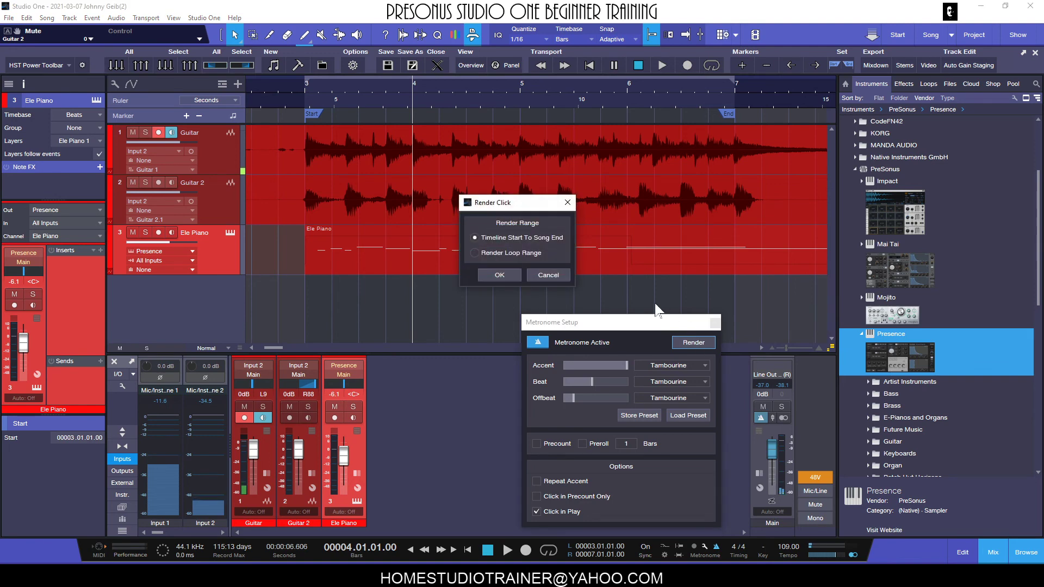
pyautogui.click(499, 275)
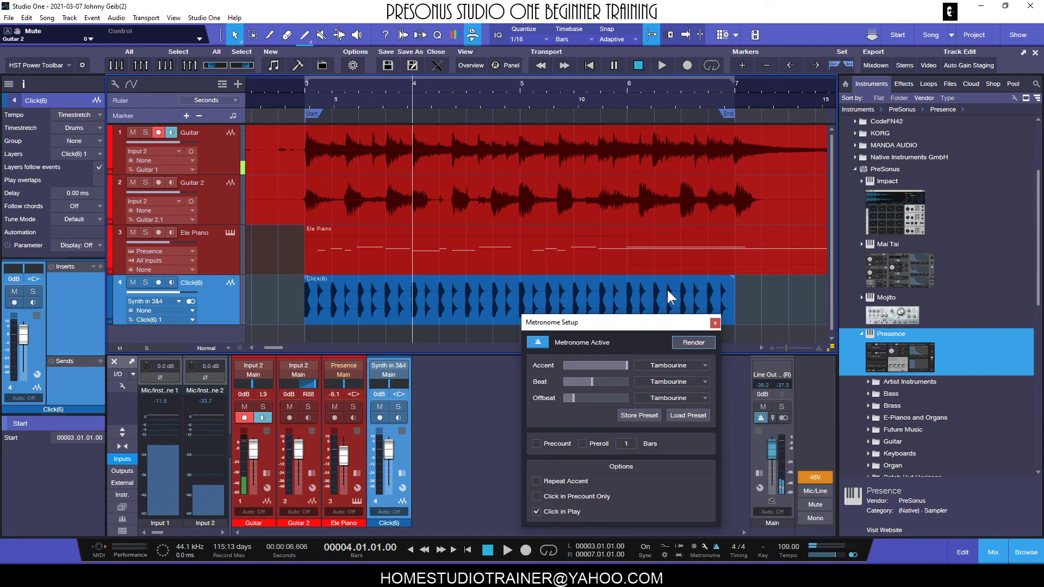
# - Review the Render Click range options without rendering again, and move the Metronome Setup window up over the tracks
pyautogui.click(686, 343)
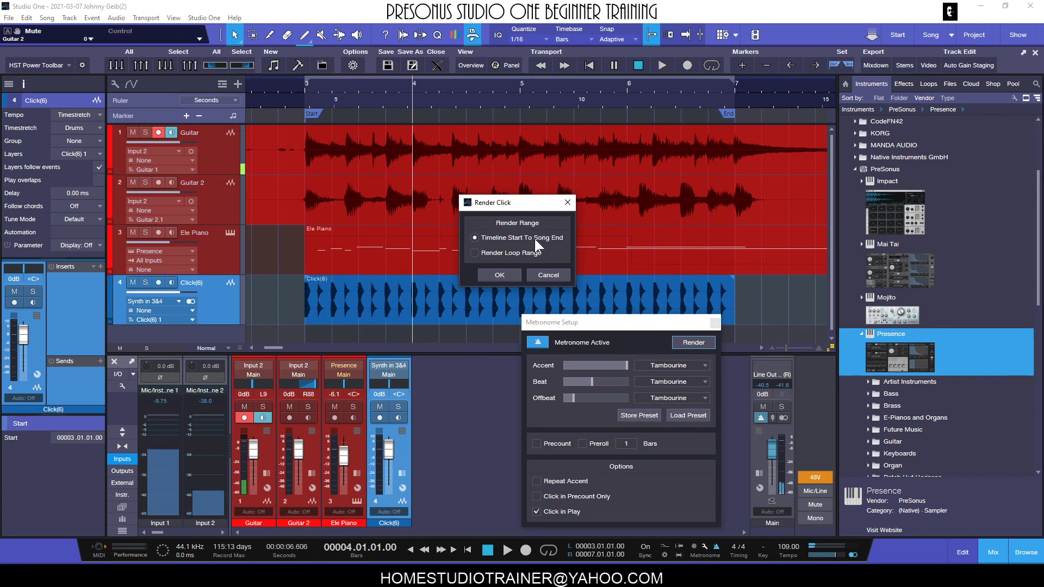
pyautogui.click(544, 276)
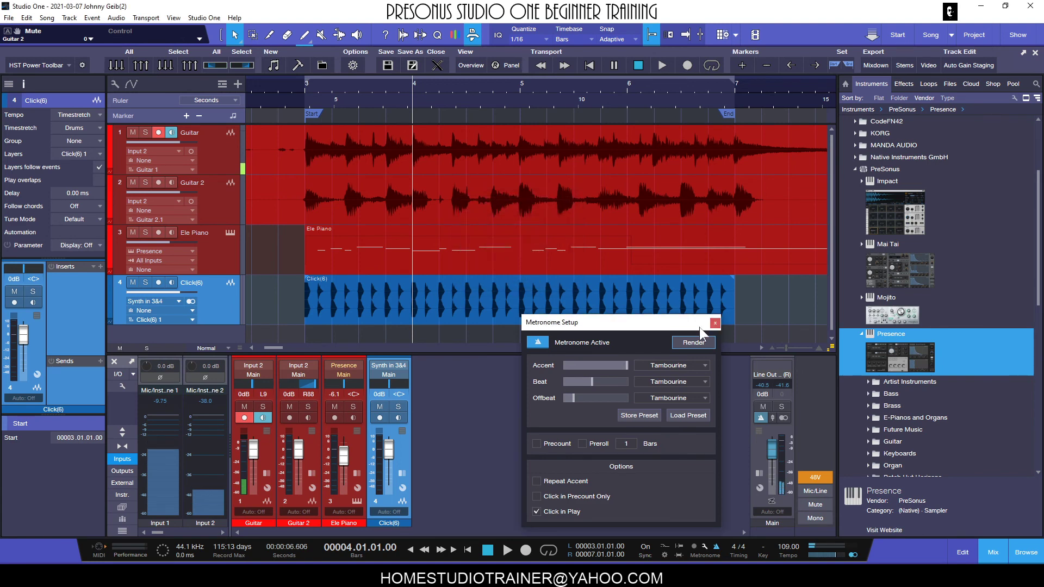
pyautogui.moveTo(673, 325); pyautogui.dragTo(664, 262)
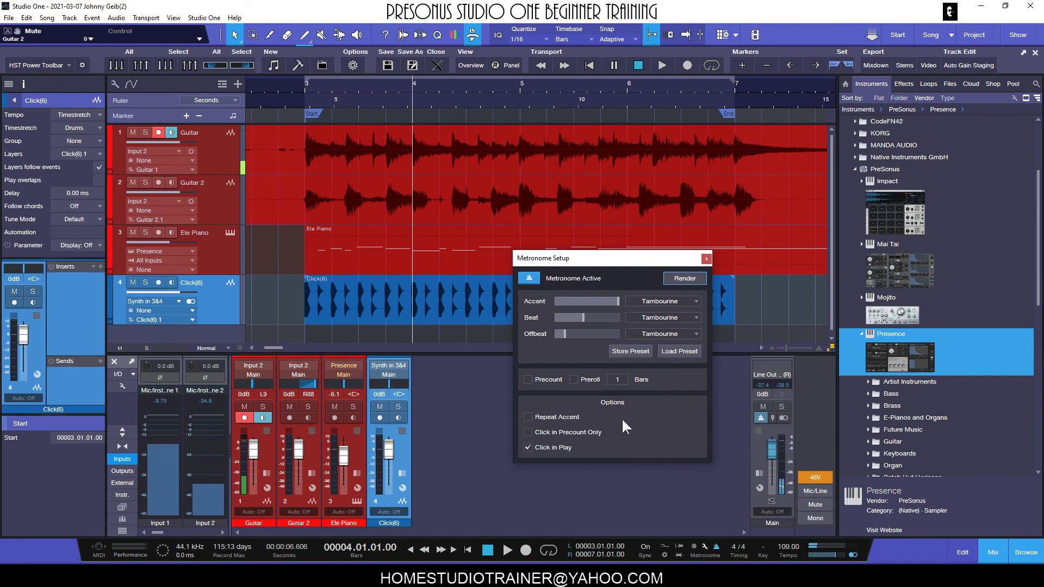